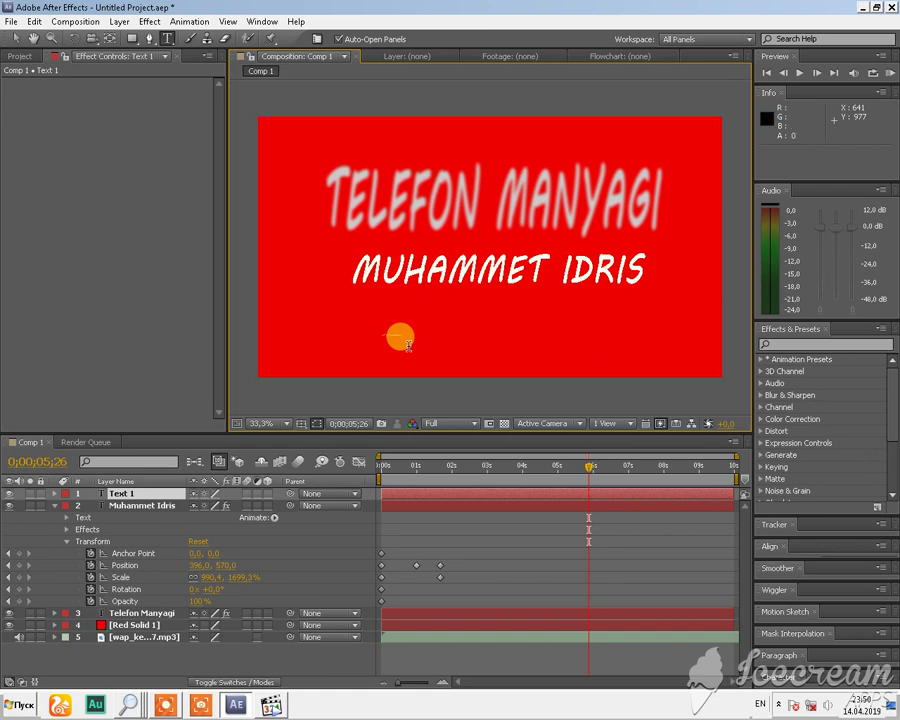
- Enlarge the new slash-and-dash text layer and place it across the two title lines
{"action": "left_click", "coordinate": [15, 38]}
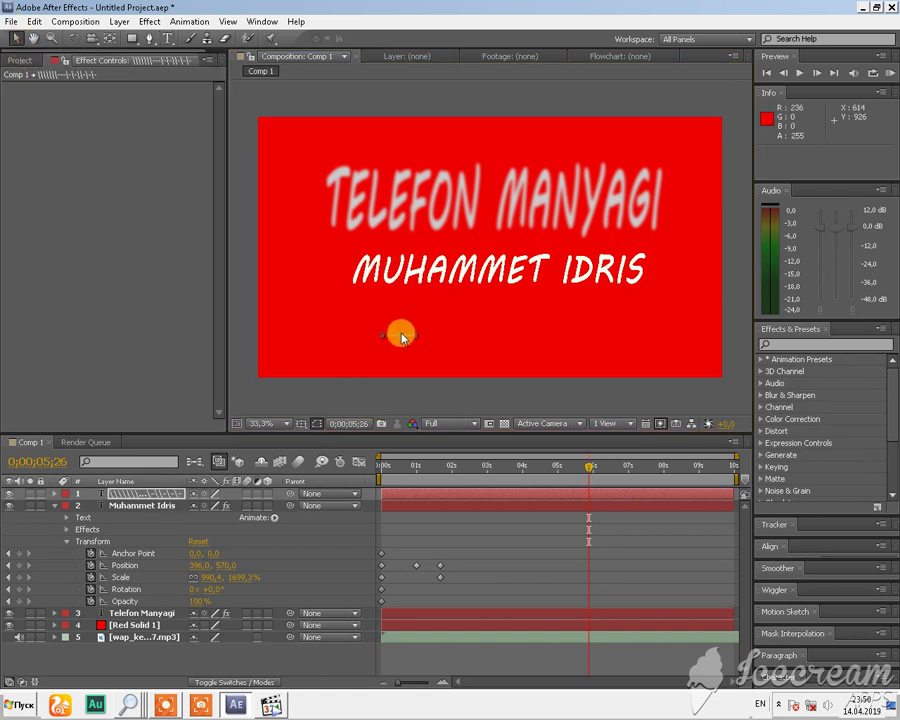
{"action": "left_click_drag", "start_coordinate": [417, 338], "coordinate": [599, 193]}
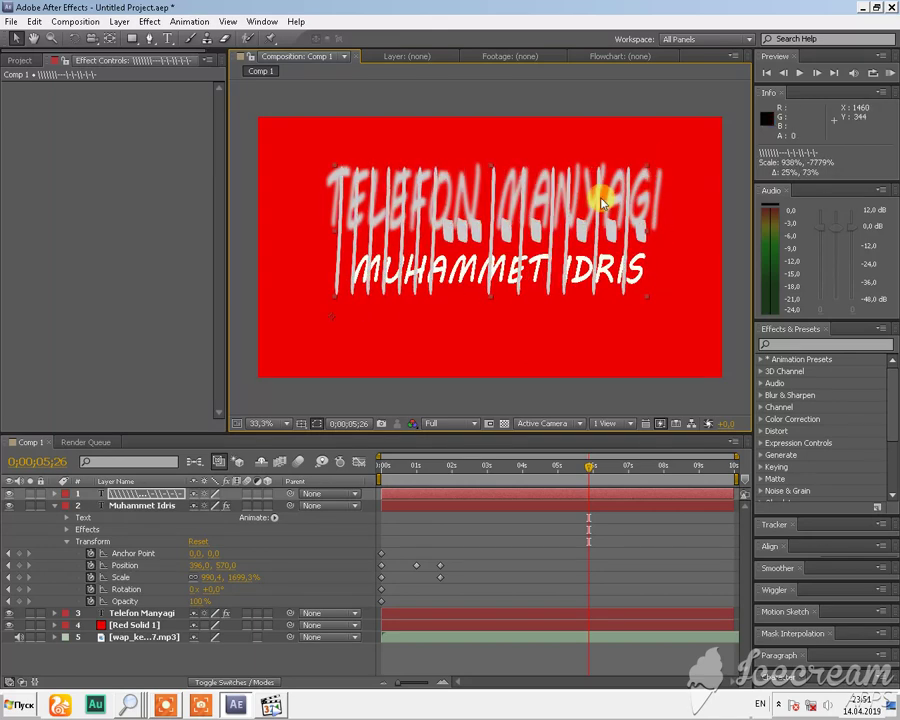
- Switch to the Text workspace and set the slash-and-dash text's fill colour to blue
{"action": "left_click", "coordinate": [262, 21]}
{"action": "mouse_move", "coordinate": [270, 36]}
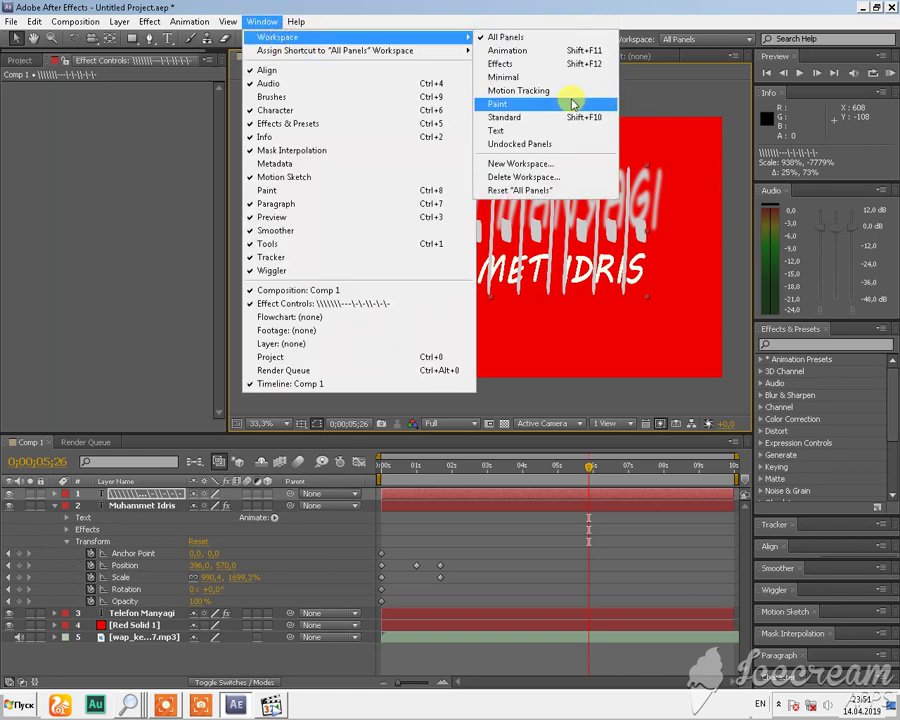
{"action": "left_click", "coordinate": [510, 130]}
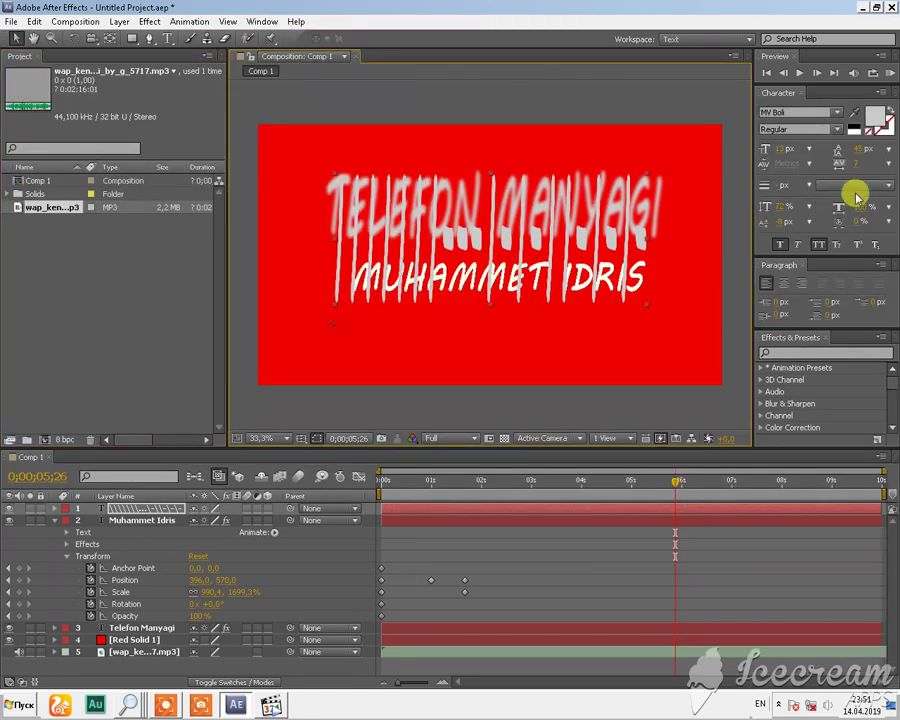
{"action": "left_click", "coordinate": [876, 117]}
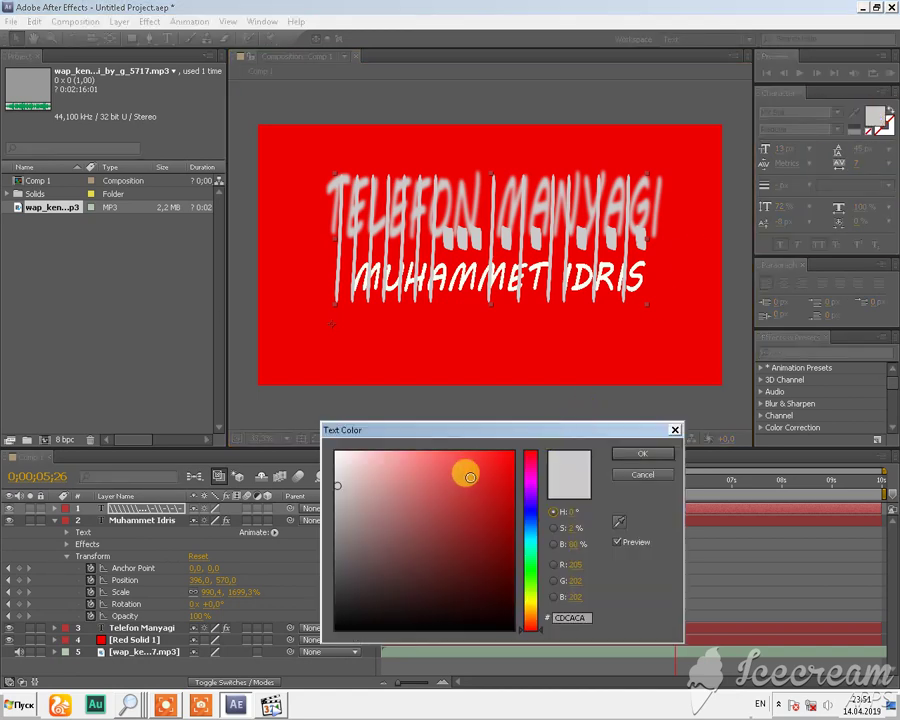
{"action": "mouse_move", "coordinate": [470, 477]}
{"action": "left_mouse_down"}
{"action": "mouse_move", "coordinate": [504, 458]}
{"action": "mouse_move", "coordinate": [488, 514]}
{"action": "mouse_move", "coordinate": [530, 509]}
{"action": "mouse_move", "coordinate": [478, 500]}
{"action": "mouse_move", "coordinate": [496, 484]}
{"action": "mouse_move", "coordinate": [501, 491]}
{"action": "left_mouse_up"}
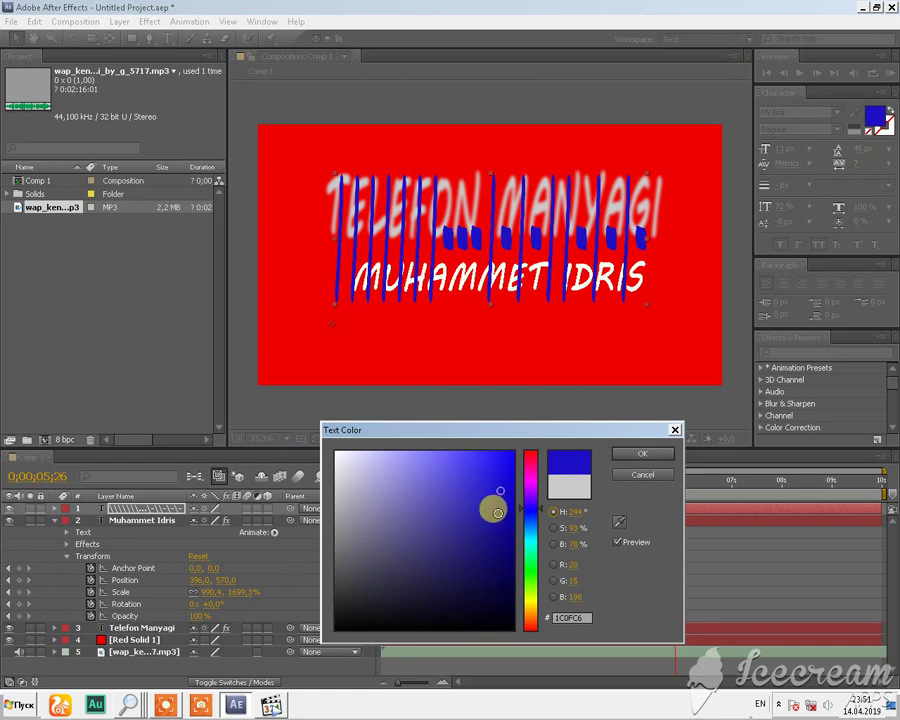
{"action": "left_click", "coordinate": [641, 455]}
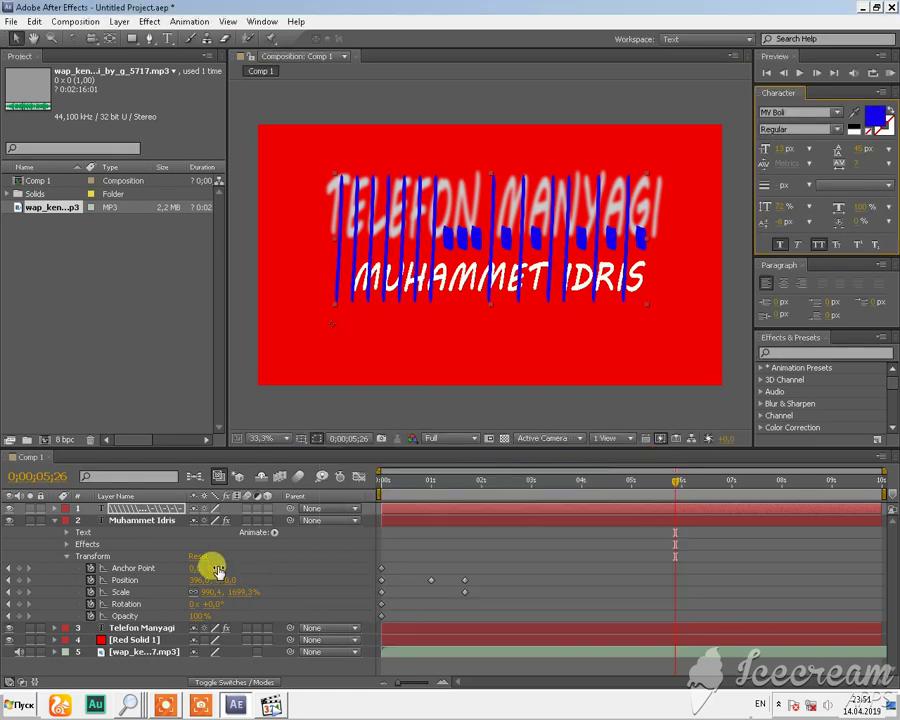
- Collapse the second layer's properties and stretch the blue slash text slightly to span the full width of the upper title
{"action": "left_click", "coordinate": [55, 520]}
{"action": "left_click", "coordinate": [538, 180]}
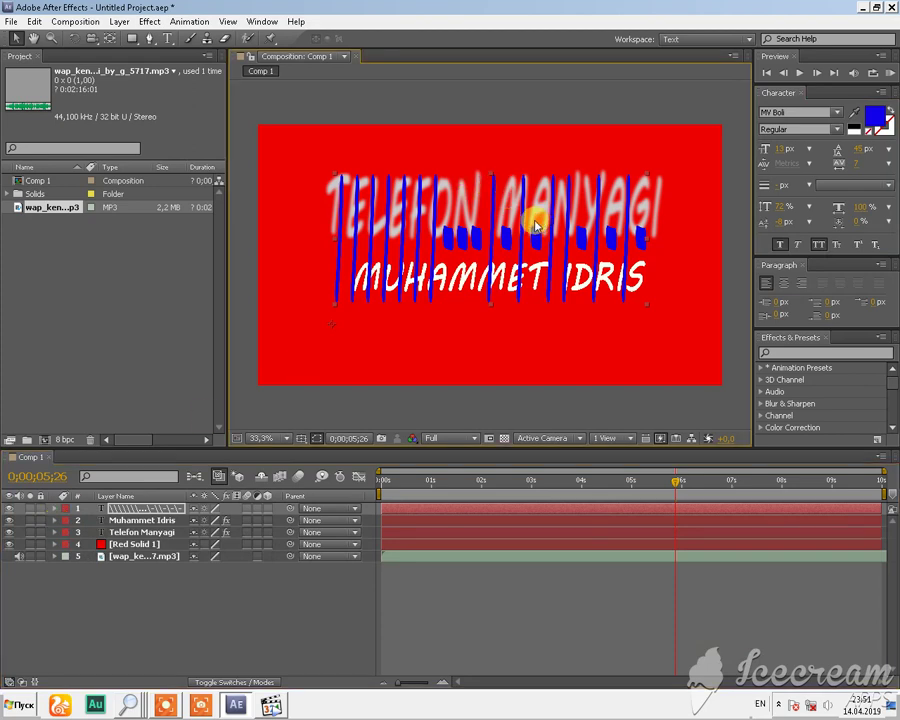
{"action": "left_click_drag", "start_coordinate": [645, 180], "coordinate": [660, 177]}
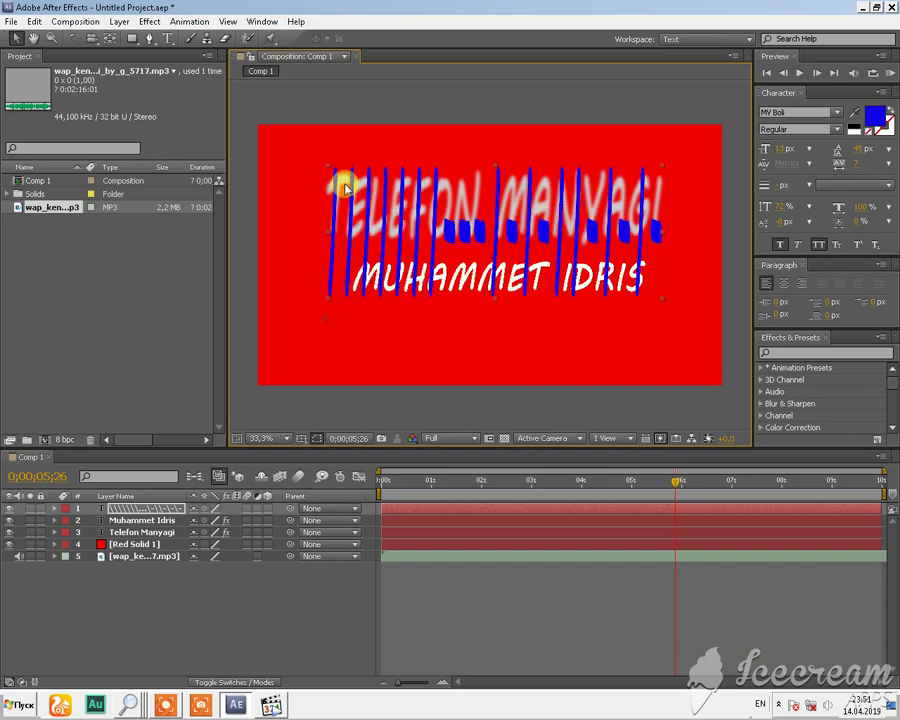
- Apply a Fast Blur effect to the blue slash text layer with Blurriness 74
{"action": "right_click", "coordinate": [143, 511]}
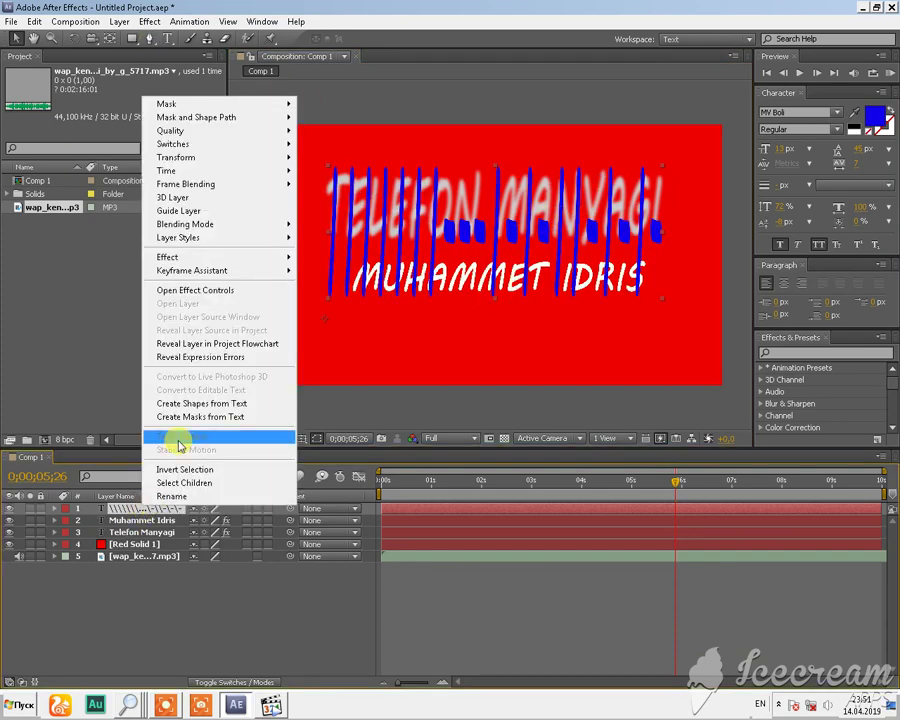
{"action": "mouse_move", "coordinate": [211, 258]}
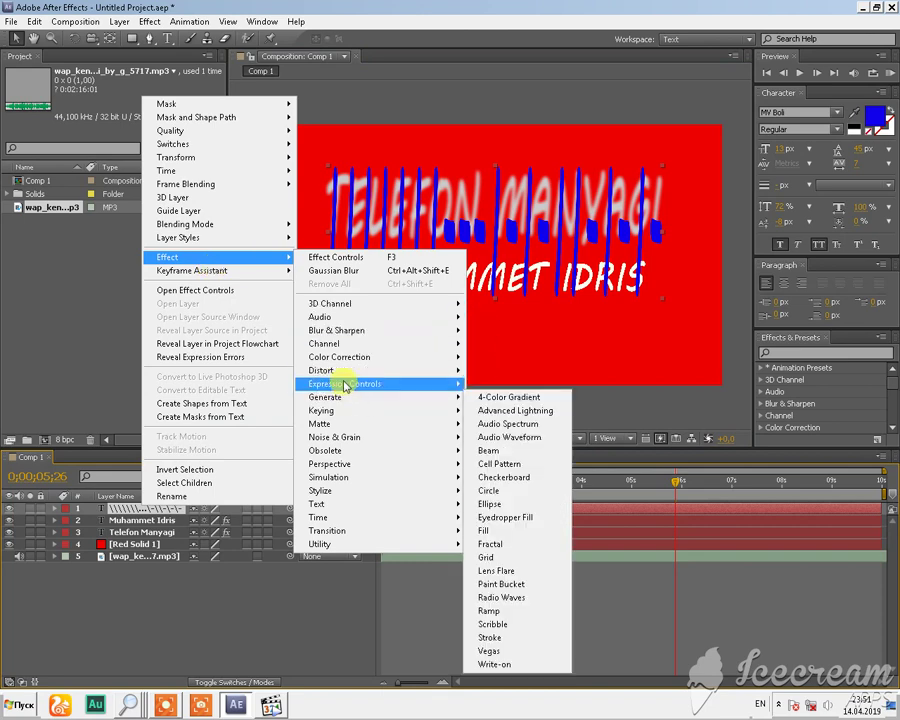
{"action": "mouse_move", "coordinate": [350, 331]}
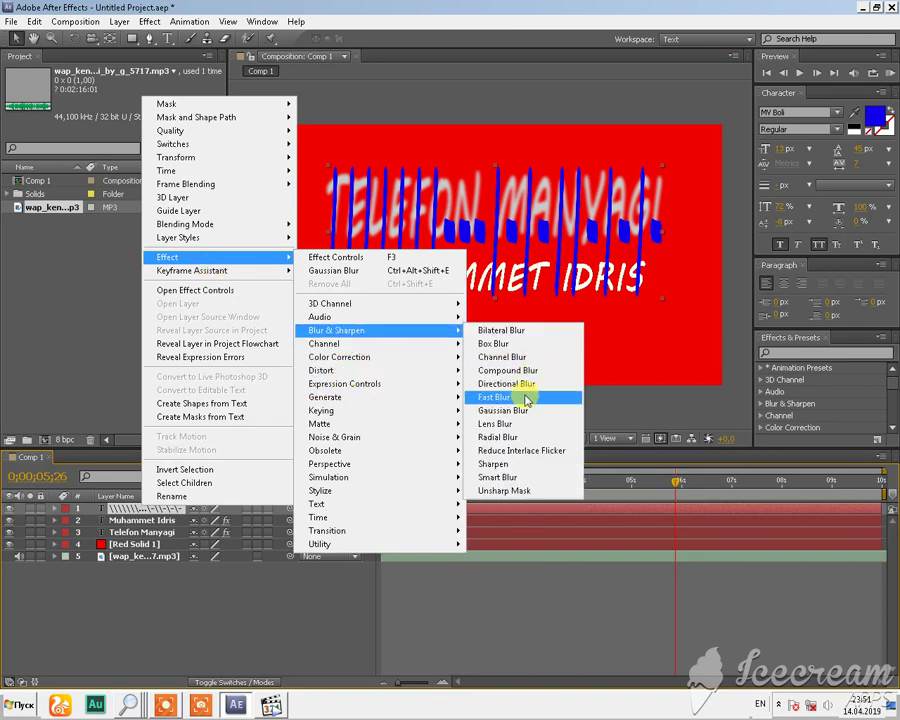
{"action": "left_click", "coordinate": [526, 397]}
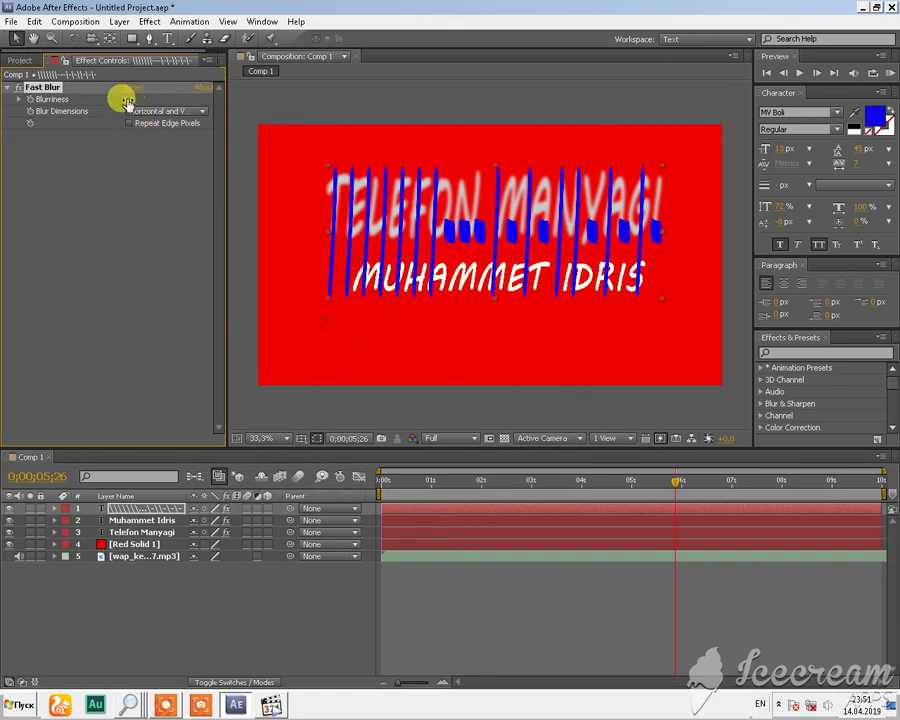
{"action": "left_click_drag", "start_coordinate": [127, 103], "coordinate": [183, 102]}
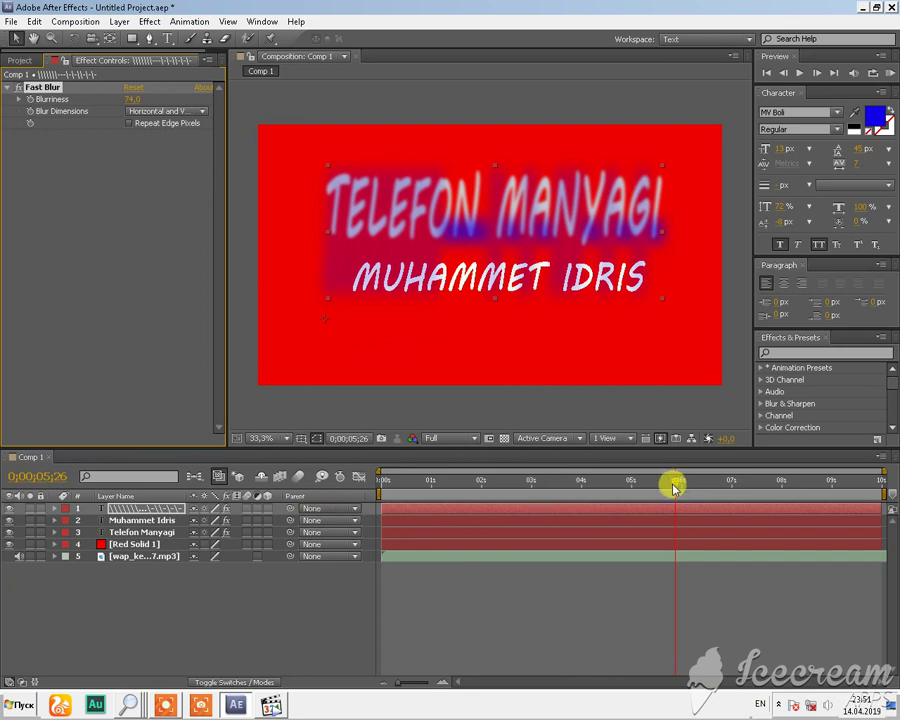
- Trim the blurred text layer to start at 0;00;01;02 and enable motion blur for the composition
{"action": "left_click_drag", "start_coordinate": [673, 487], "coordinate": [433, 459]}
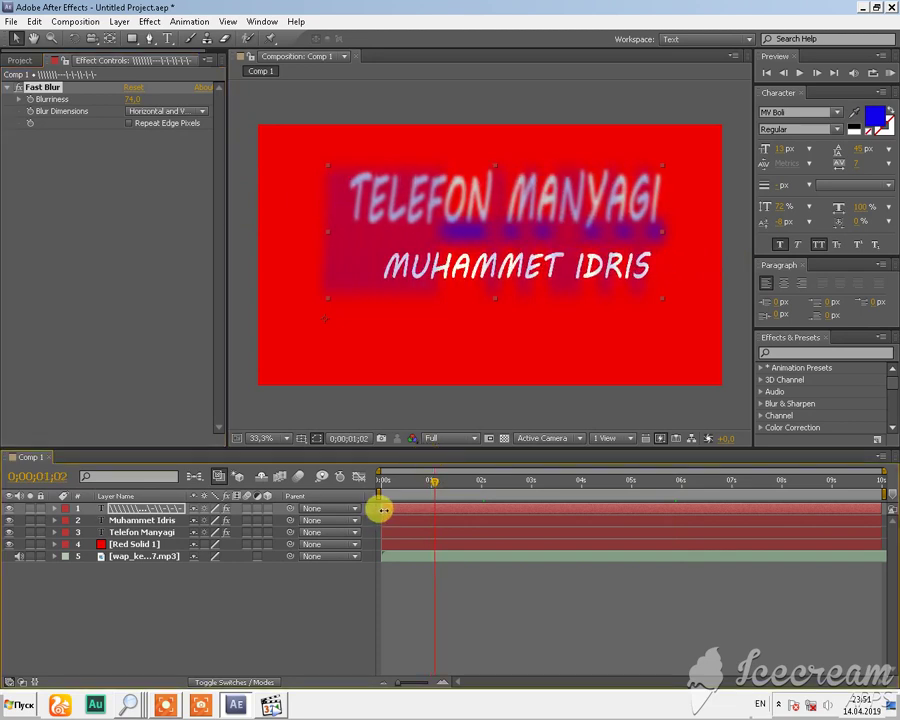
{"action": "left_click_drag", "start_coordinate": [383, 509], "coordinate": [436, 503]}
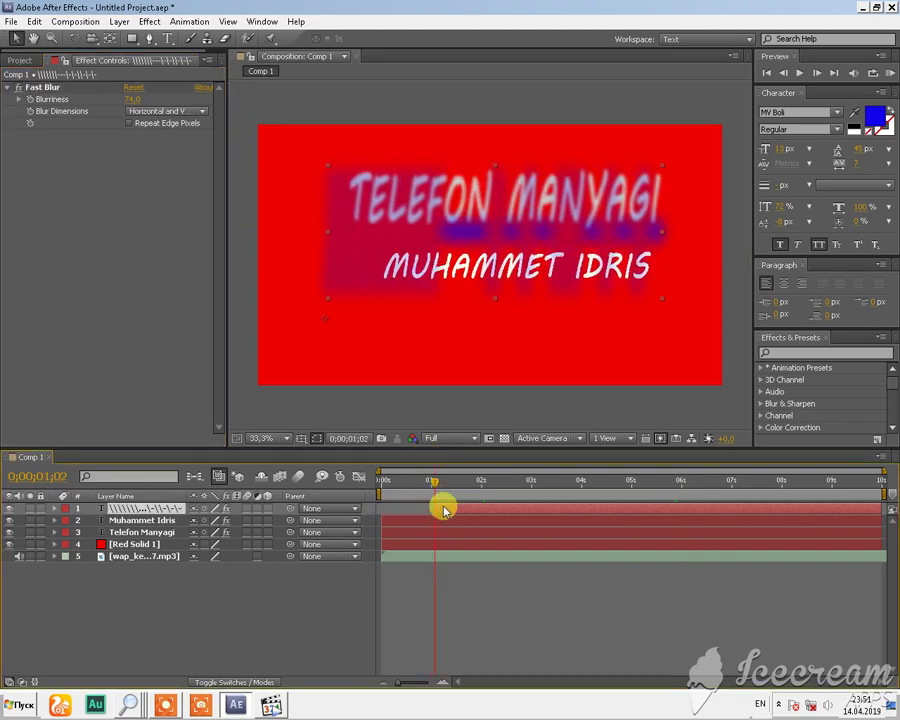
{"action": "left_click", "coordinate": [298, 477]}
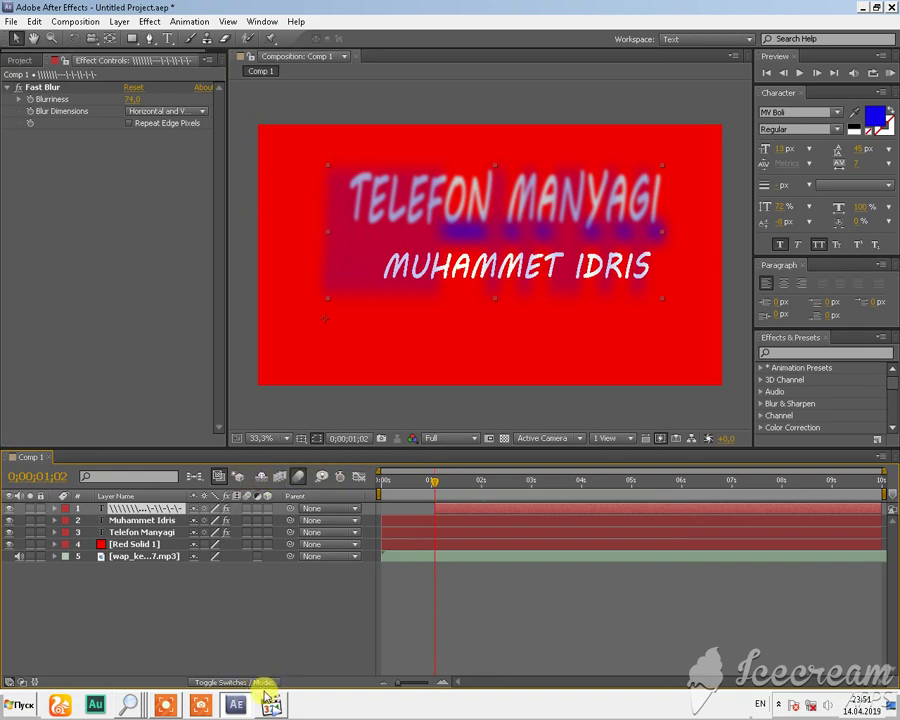
- Show the blending mode and track matte columns in the timeline instead of the layer switches
{"action": "left_click", "coordinate": [264, 683]}
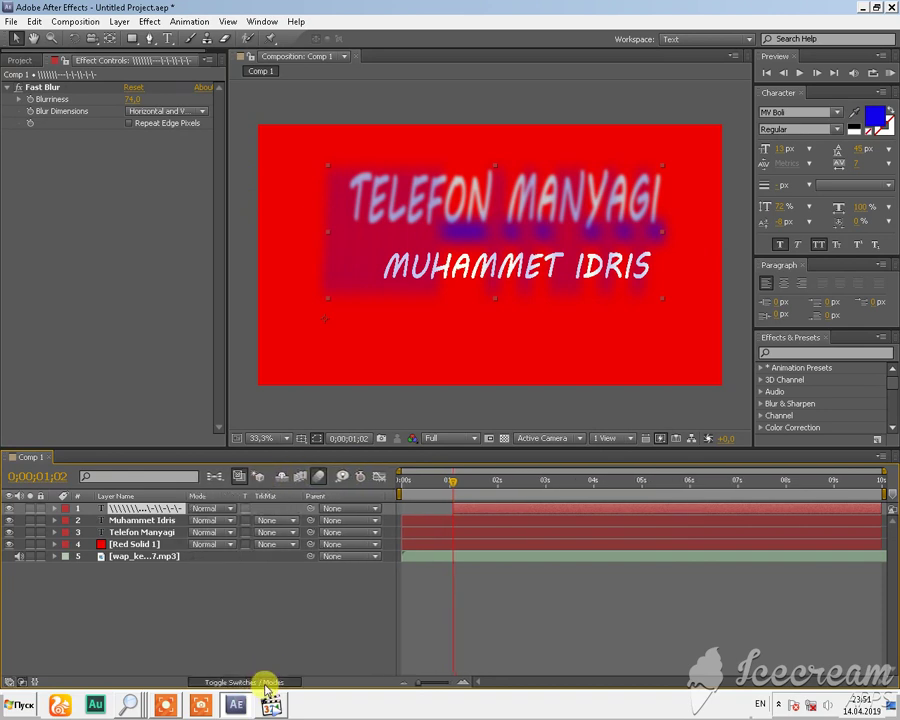
{"action": "left_click", "coordinate": [266, 682]}
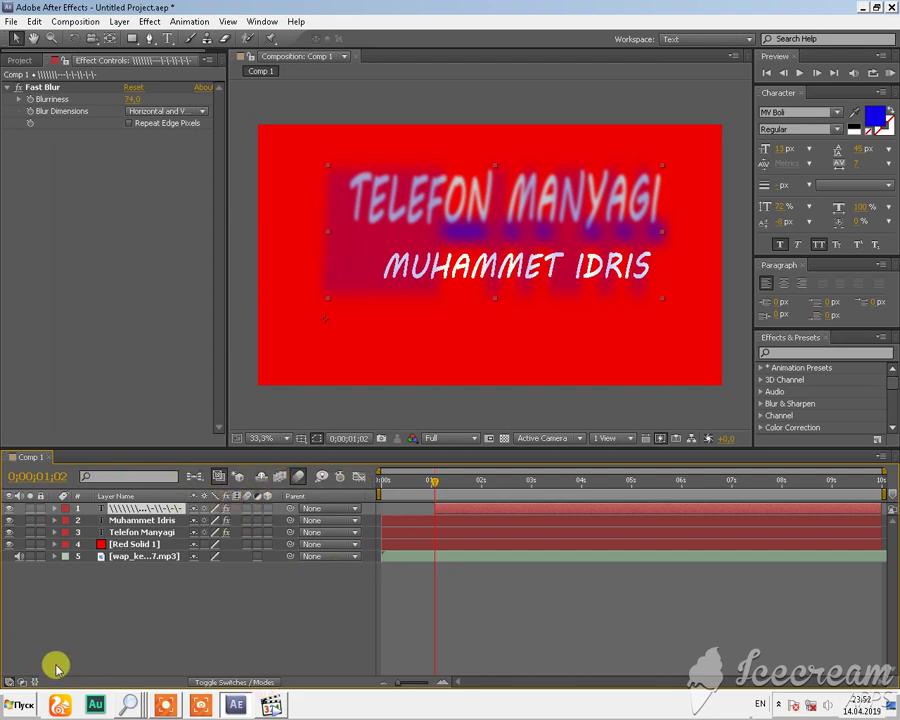
{"action": "left_click", "coordinate": [10, 683]}
{"action": "left_click", "coordinate": [20, 683]}
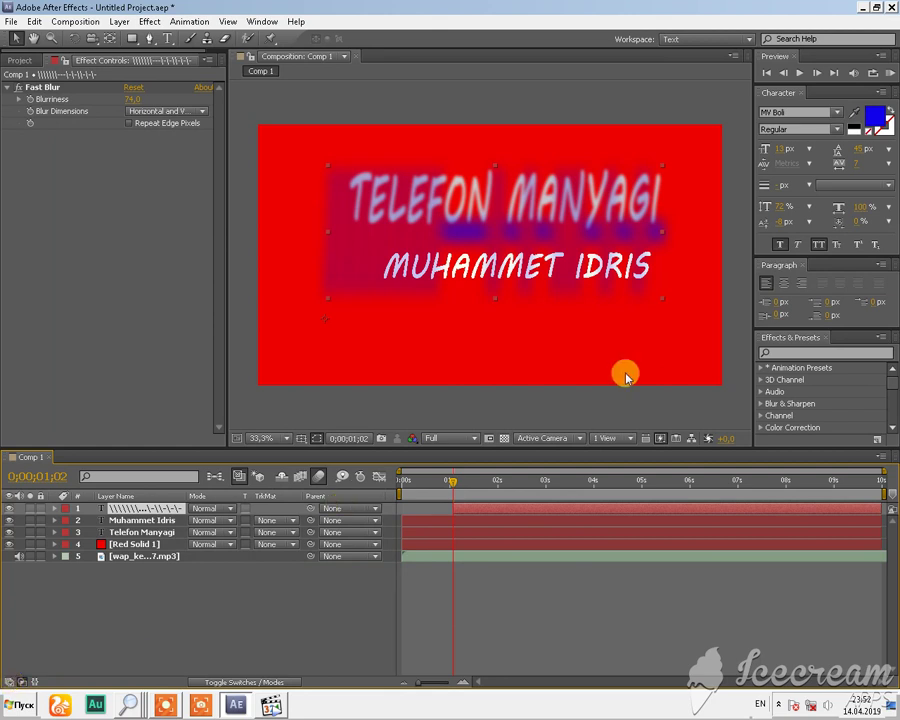
{"action": "left_click", "coordinate": [214, 508]}
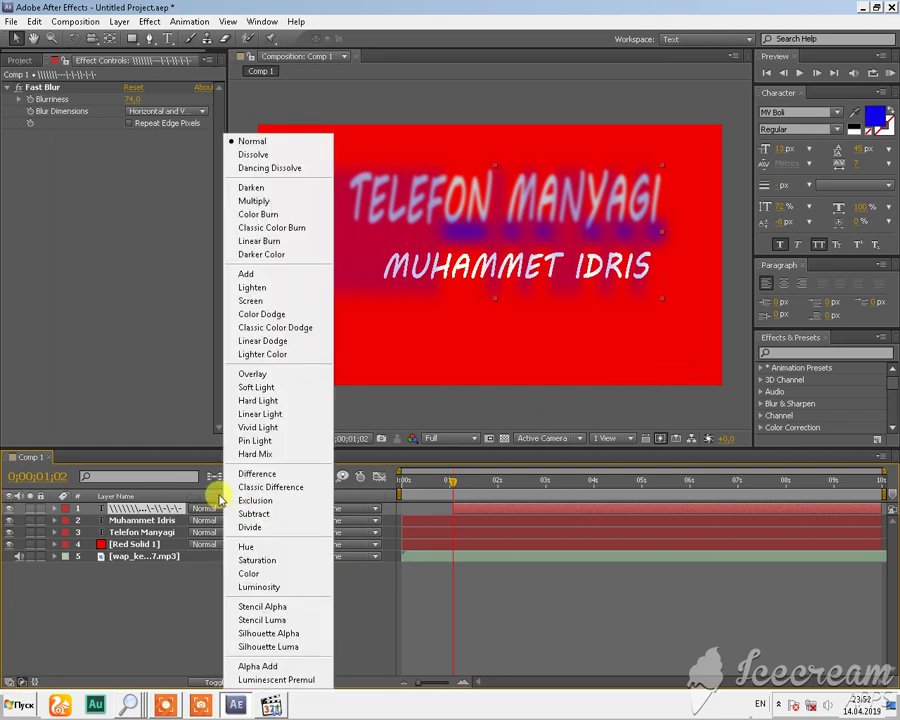
{"action": "left_click", "coordinate": [270, 705]}
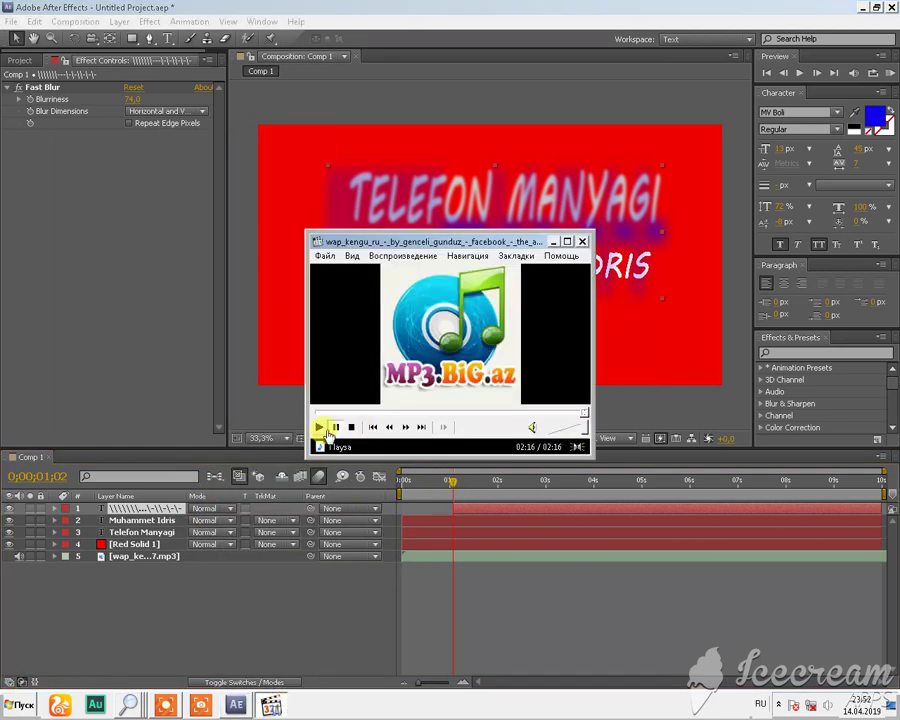
{"action": "left_click", "coordinate": [555, 243]}
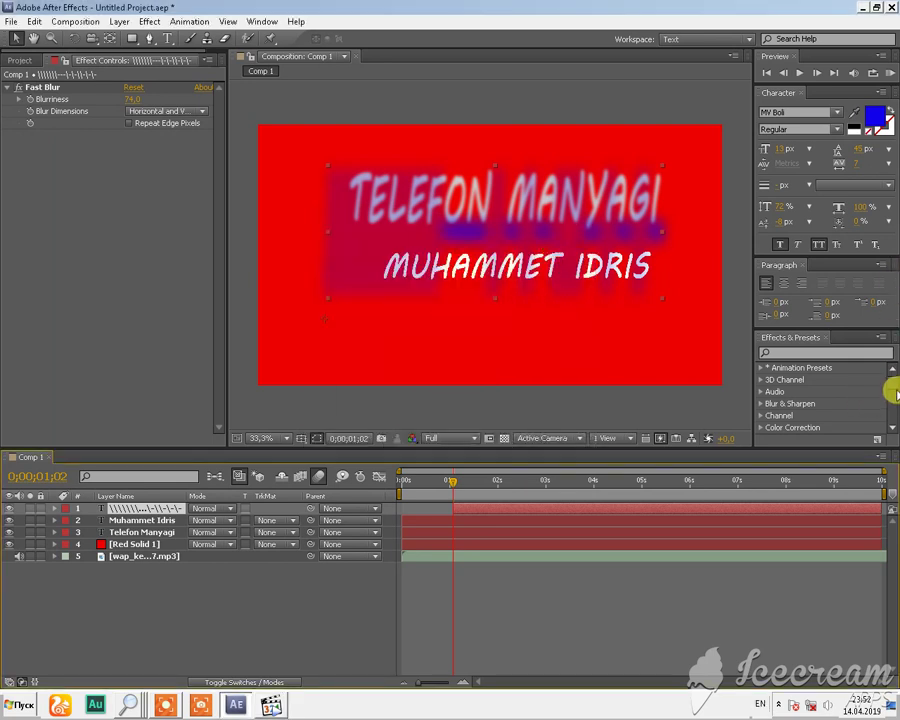
{"action": "scroll", "coordinate": [888, 395], "scroll_direction": "down", "scroll_amount": 5}
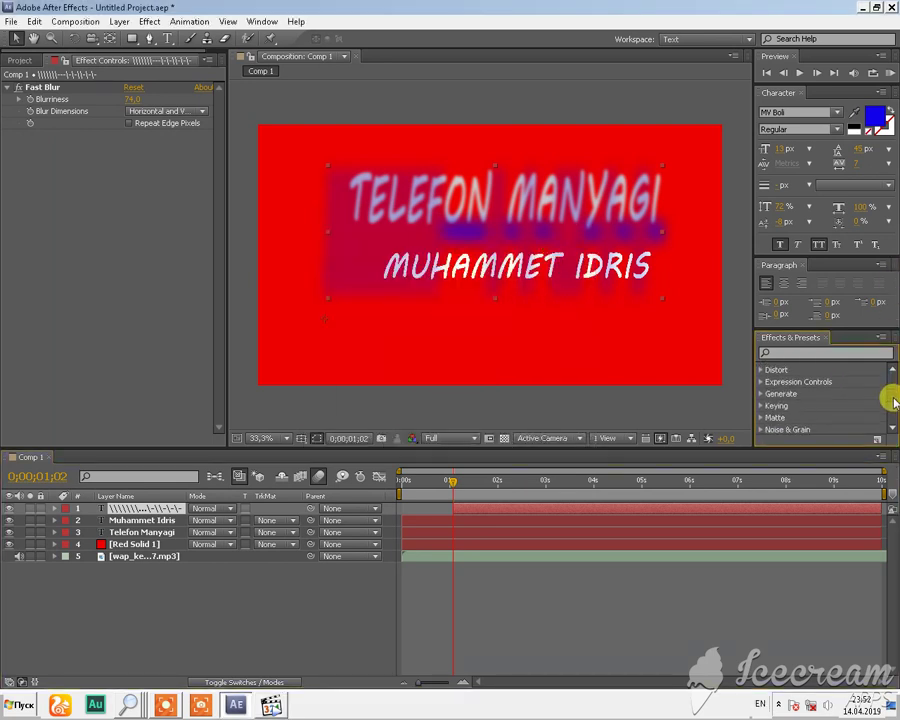
{"action": "scroll", "coordinate": [888, 395], "scroll_direction": "up", "scroll_amount": 3}
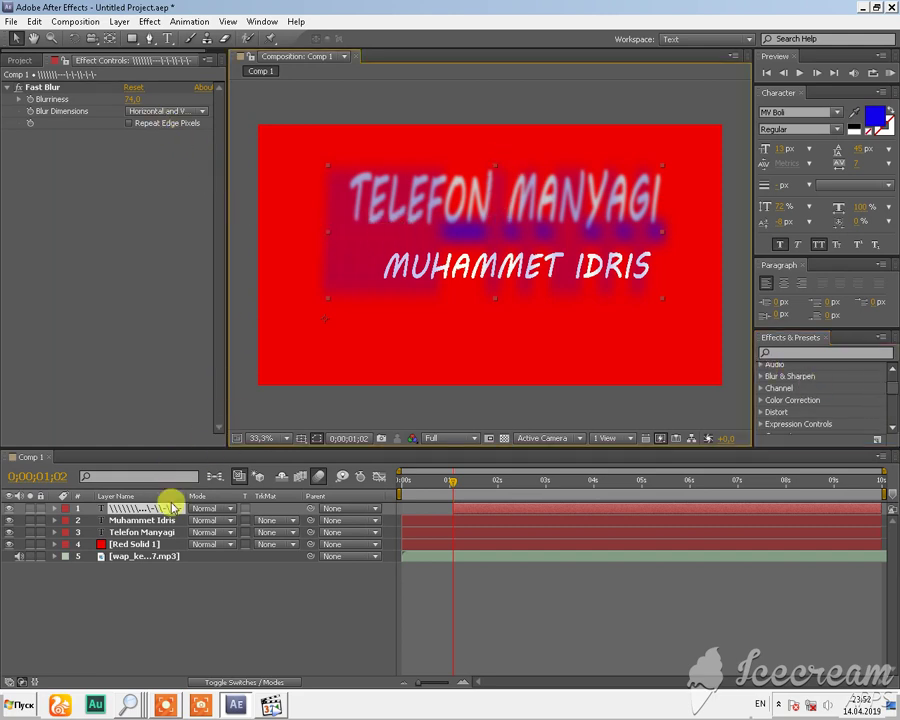
- Try Particle Playground on the blurred text layer with a cannon barrel radius of 668, and delete the effect
{"action": "left_click", "coordinate": [150, 21]}
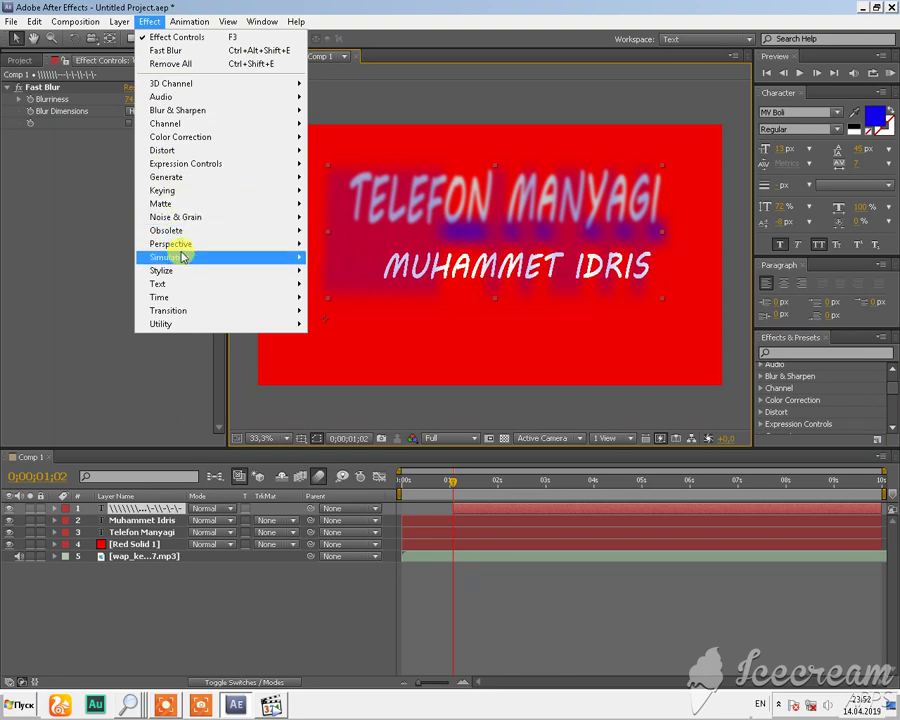
{"action": "mouse_move", "coordinate": [183, 258]}
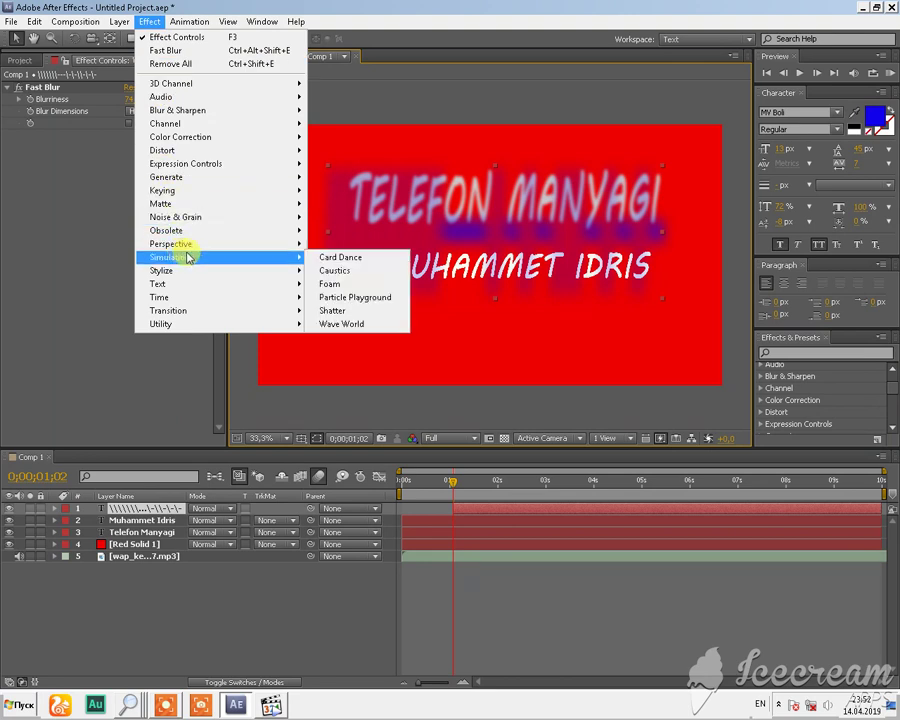
{"action": "left_click", "coordinate": [372, 297]}
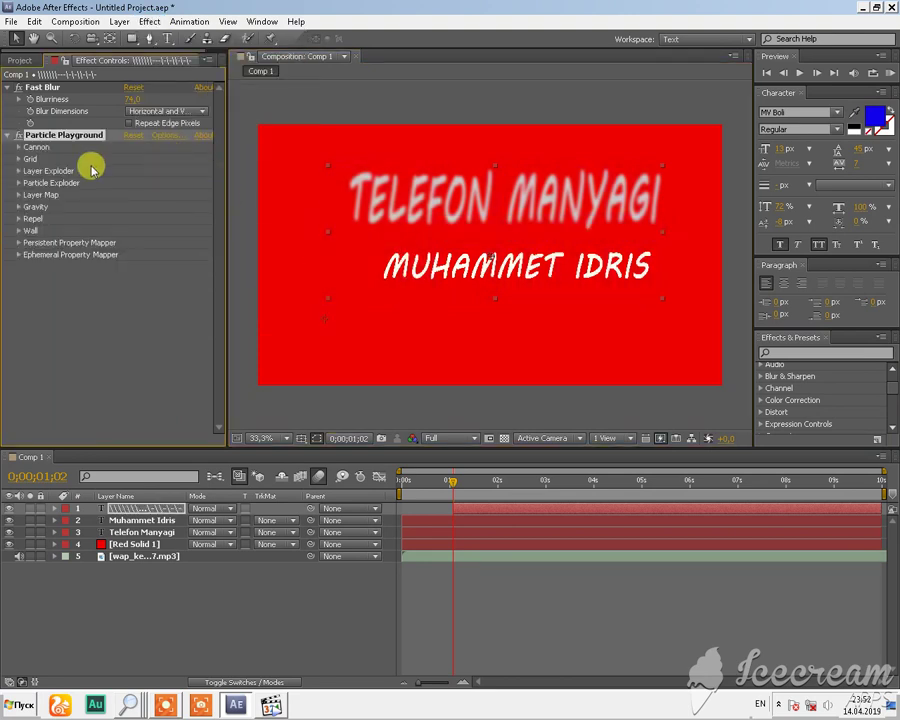
{"action": "left_click", "coordinate": [18, 148]}
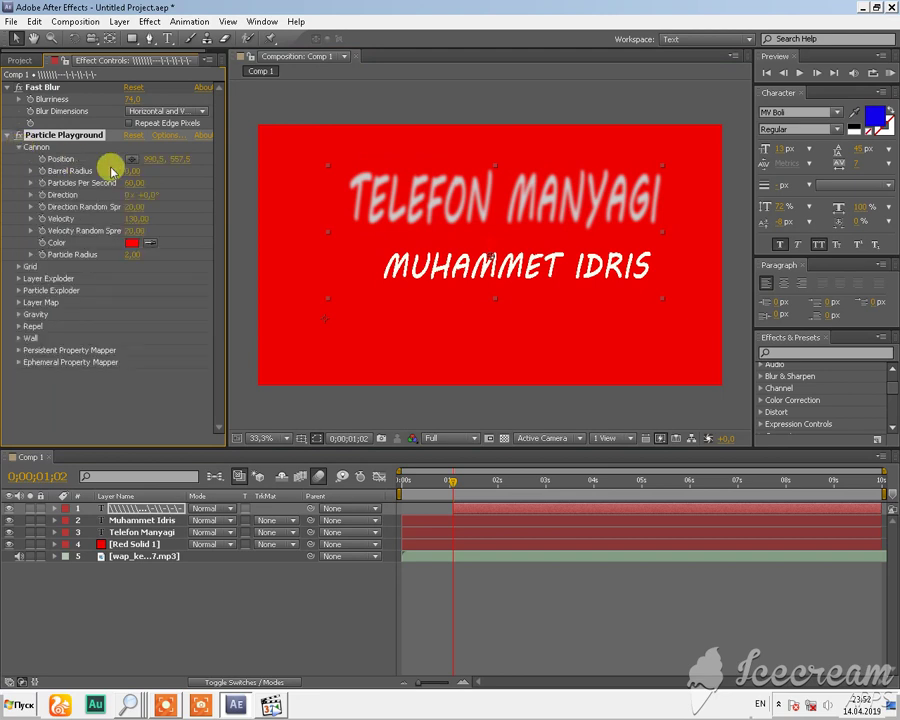
{"action": "left_click_drag", "start_coordinate": [157, 170], "coordinate": [527, 190]}
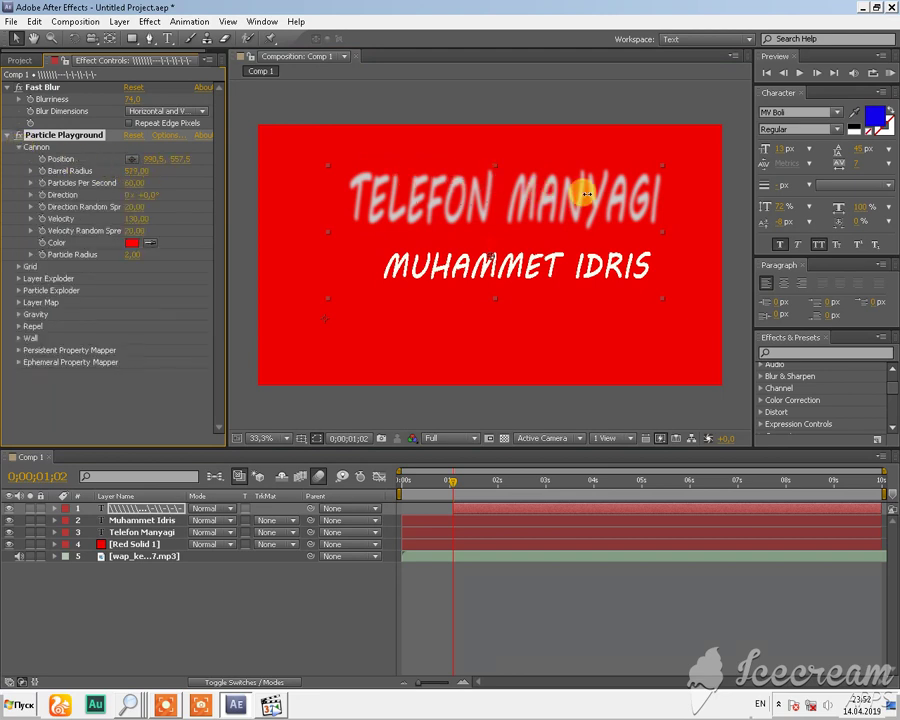
{"action": "left_click", "coordinate": [131, 159]}
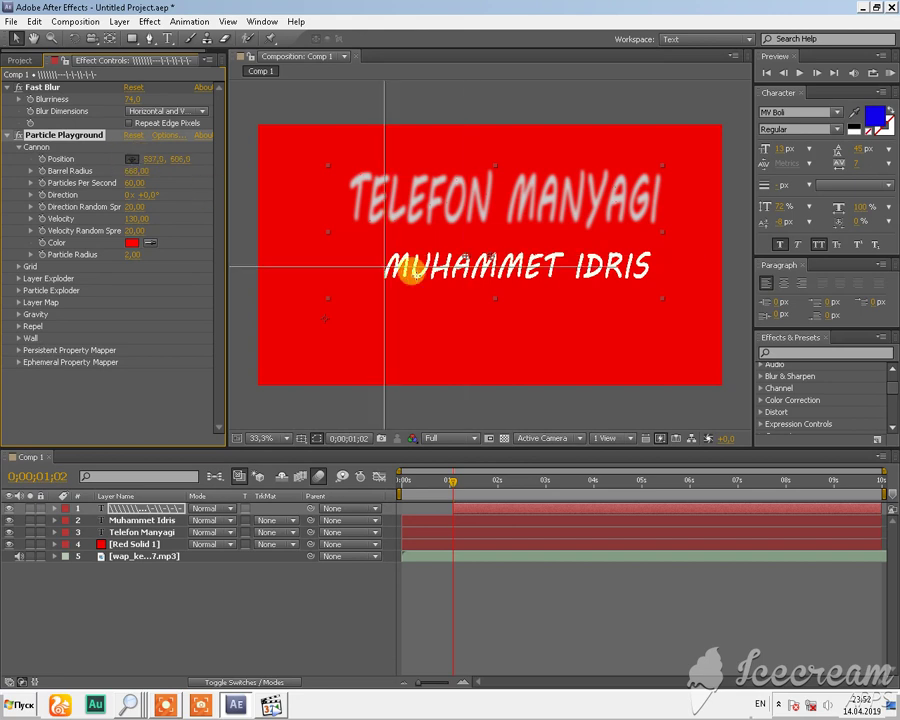
{"action": "left_click", "coordinate": [487, 265]}
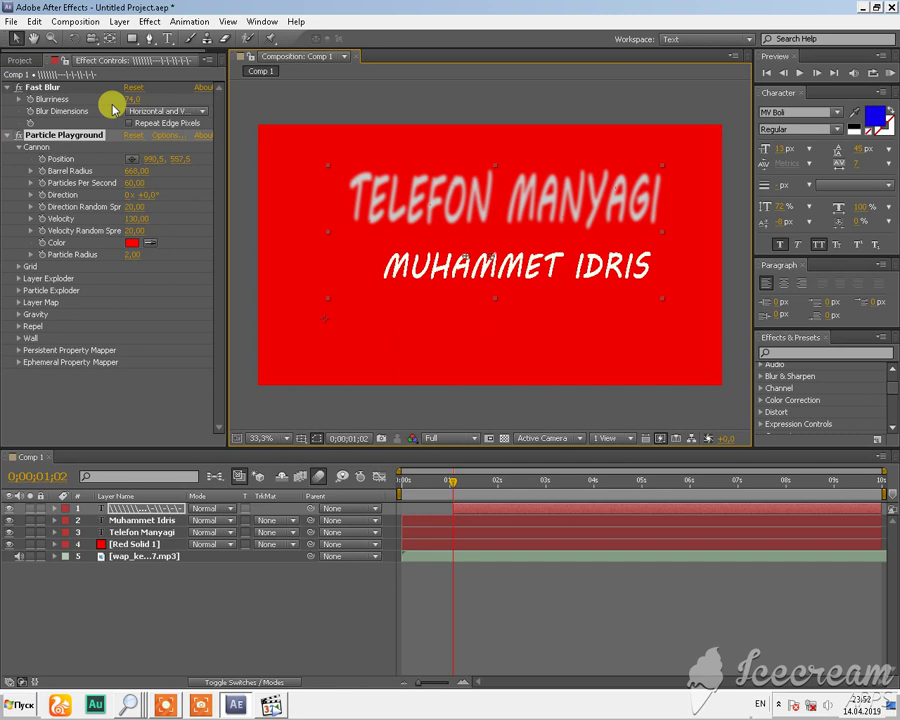
{"action": "key", "text": "Delete"}
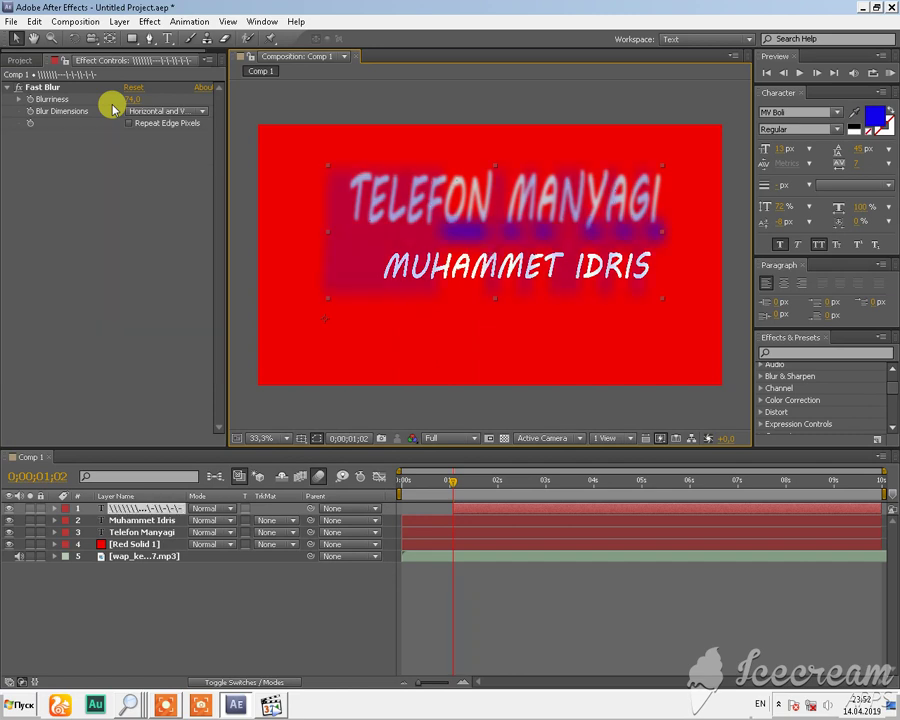
- Apply Color Balance (HLS) to the blurred text layer and enable its keyframes at 0;00;01;02 with Hue 99x+144° and Lightness 45
{"action": "right_click", "coordinate": [366, 211]}
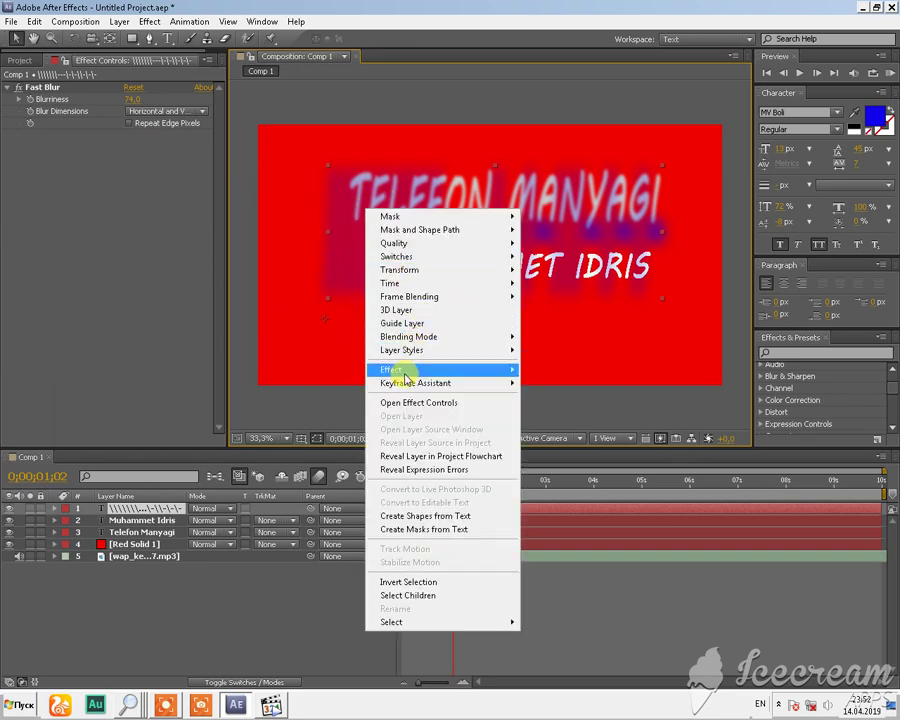
{"action": "mouse_move", "coordinate": [400, 370]}
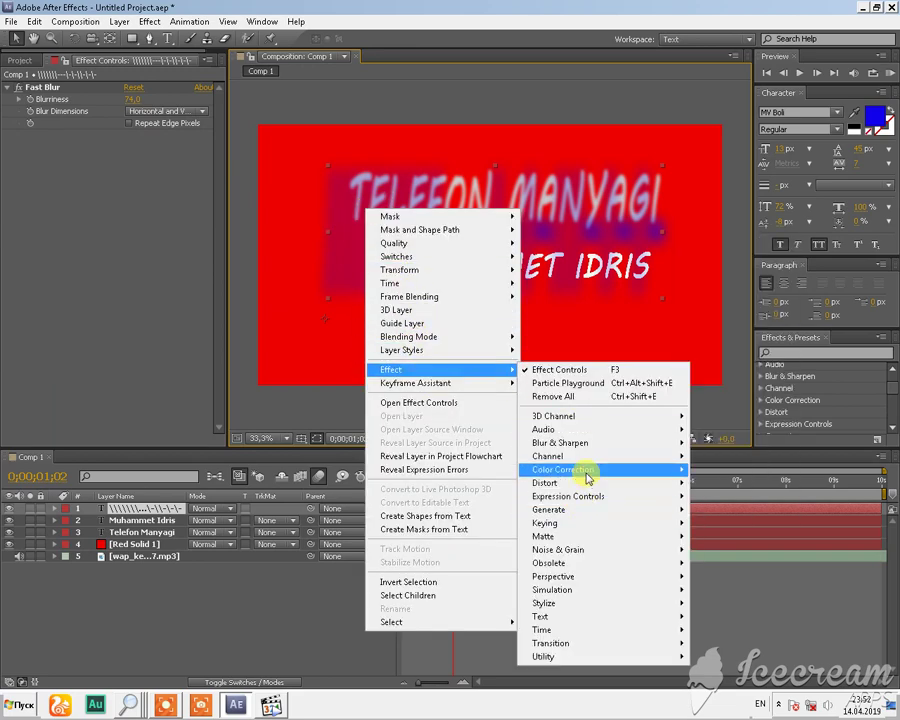
{"action": "mouse_move", "coordinate": [585, 469]}
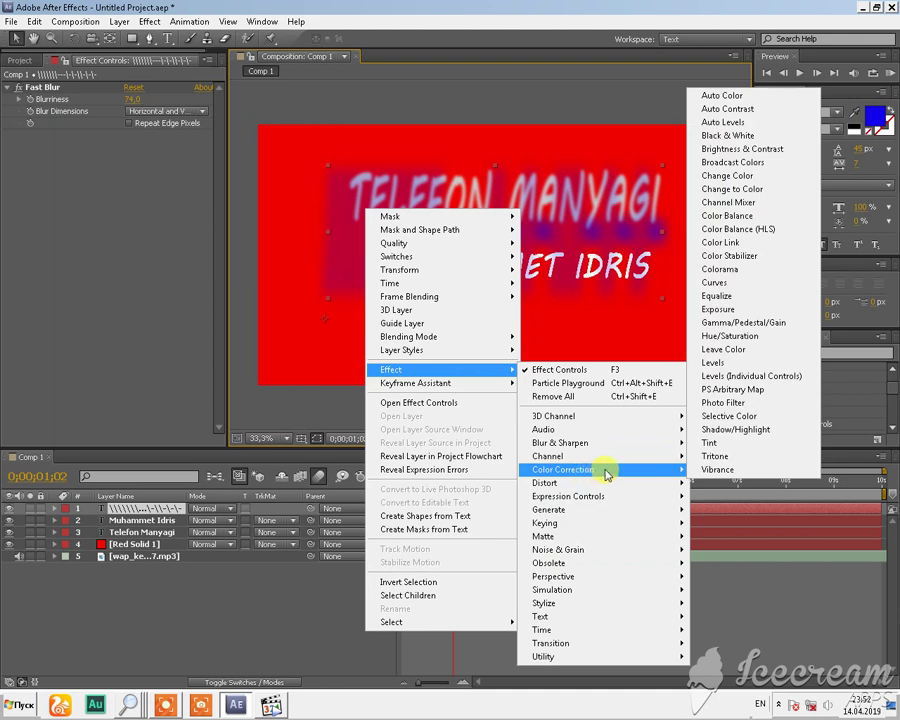
{"action": "left_click", "coordinate": [760, 238]}
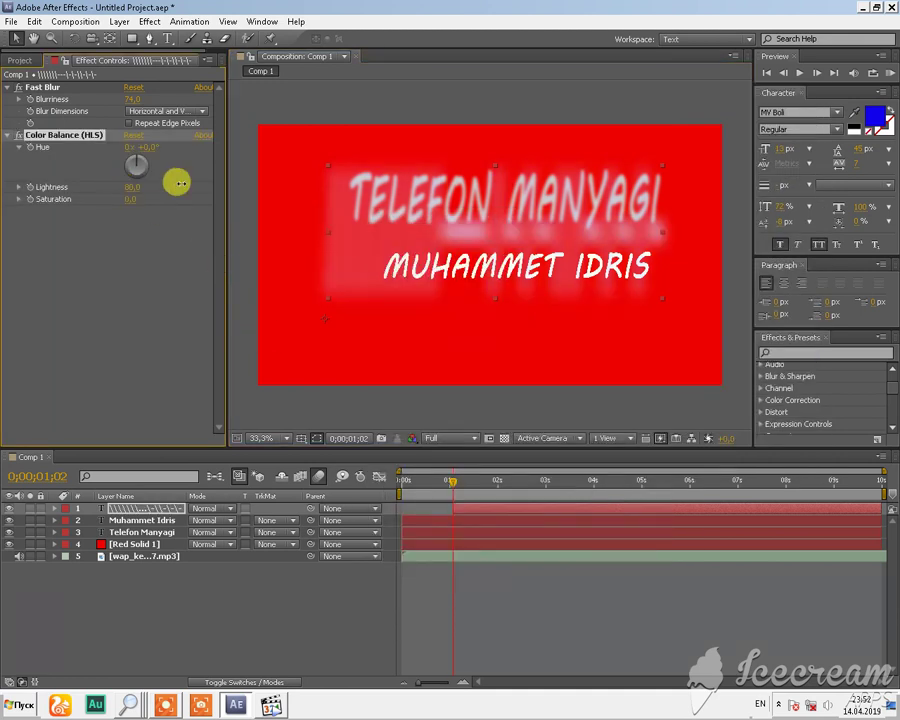
{"action": "left_click_drag", "start_coordinate": [178, 183], "coordinate": [12, 182]}
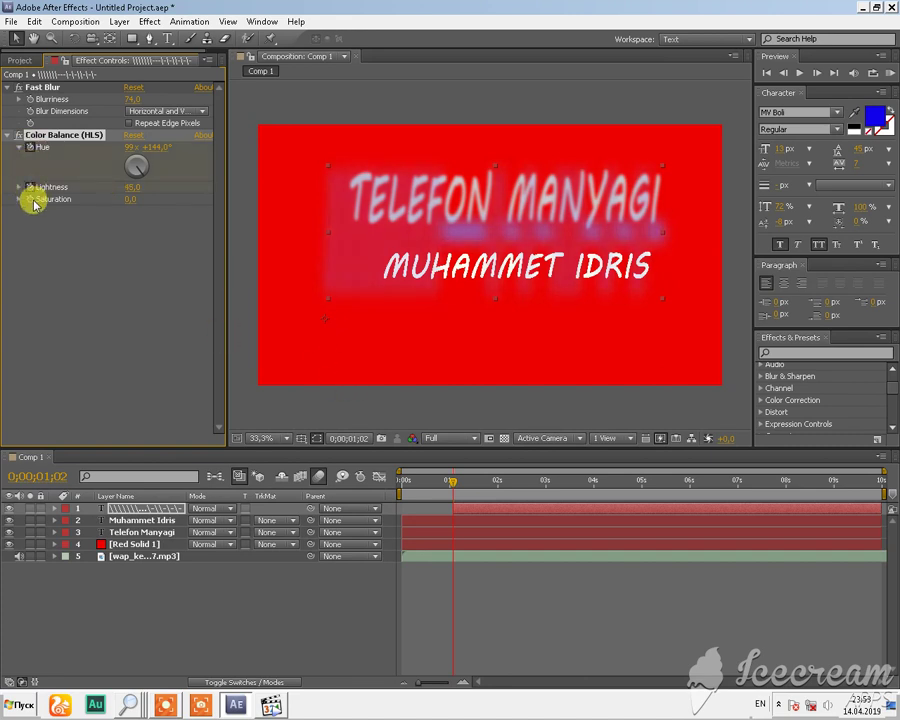
- Keyframe the blurred text's Lightness to 100 at 0;00;01;29 and -73 at 0;00;02;29, and raise it again at 0;00;03;28
{"action": "left_click", "coordinate": [497, 483]}
{"action": "left_click_drag", "start_coordinate": [133, 190], "coordinate": [233, 195]}
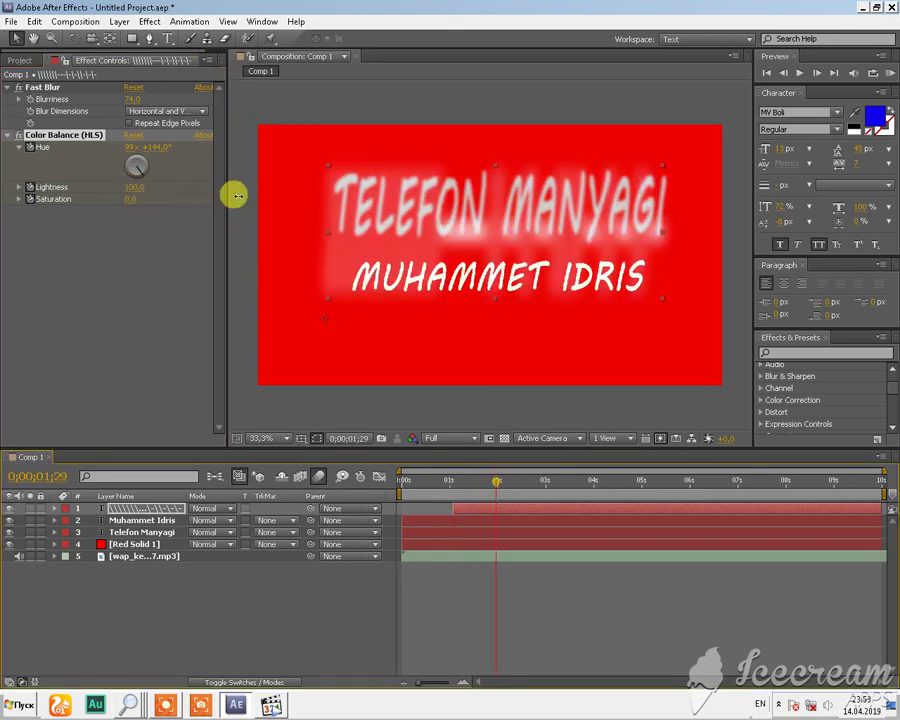
{"action": "left_click", "coordinate": [545, 483]}
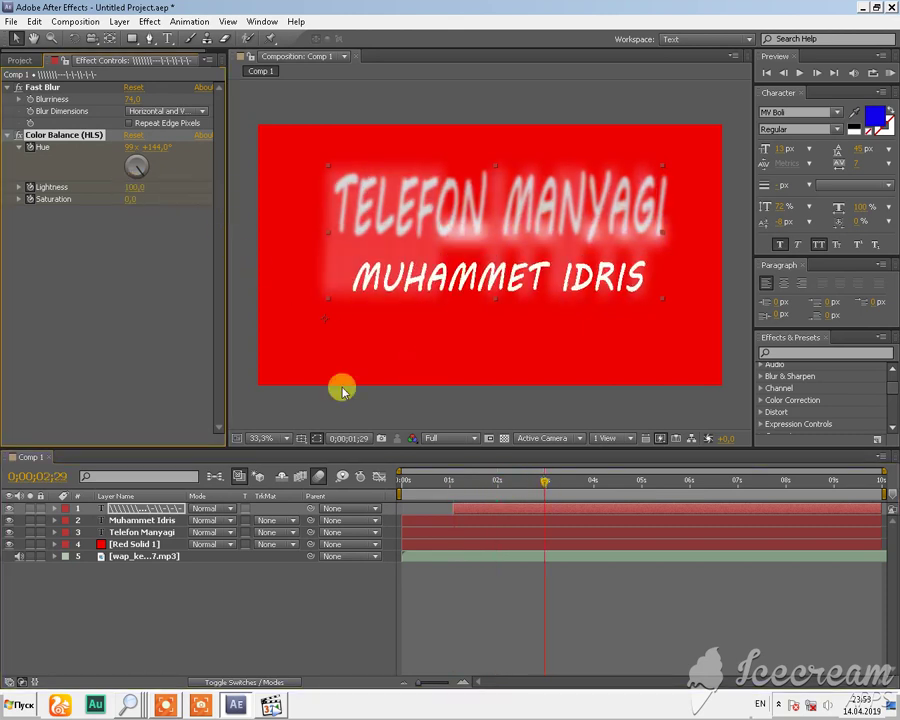
{"action": "left_click_drag", "start_coordinate": [133, 187], "coordinate": [60, 188]}
{"action": "left_click", "coordinate": [587, 491]}
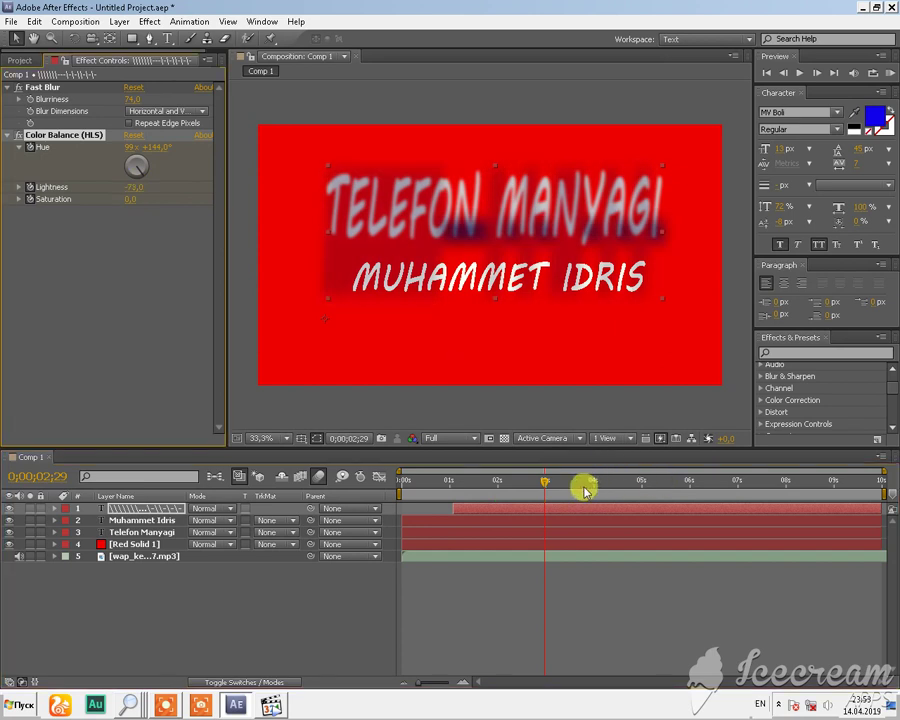
{"action": "left_click_drag", "start_coordinate": [134, 187], "coordinate": [232, 198]}
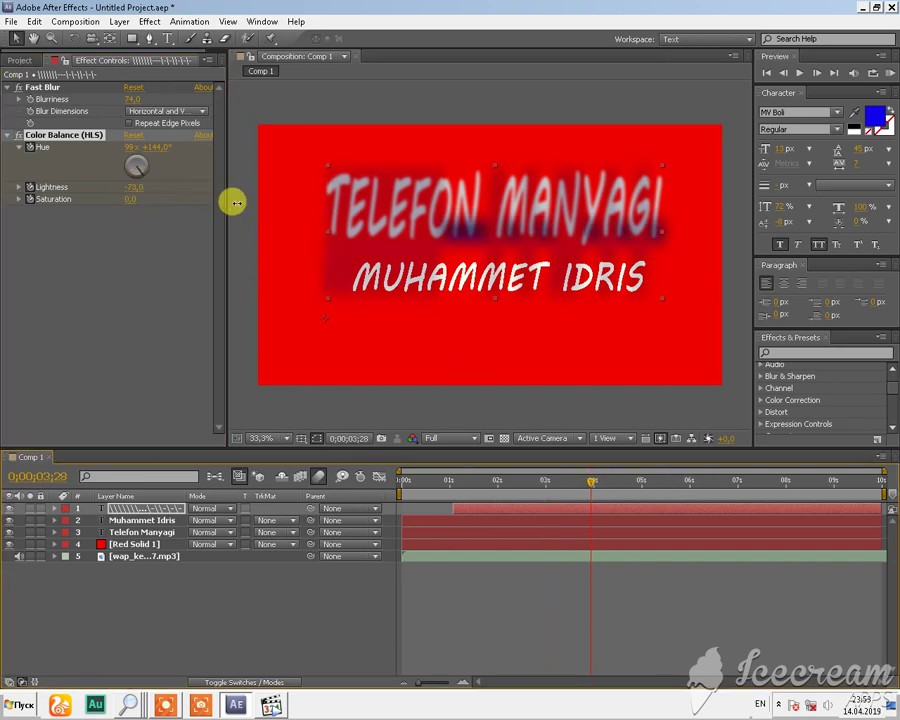
- Keyframe the blurred text's Lightness to 17 at 0;00;05;00, 100 at 0;00;06;01, 10 at 0;00;06;28 and 100 at 0;00;08;00
{"action": "left_click", "coordinate": [643, 491]}
{"action": "left_click_drag", "start_coordinate": [132, 194], "coordinate": [64, 187]}
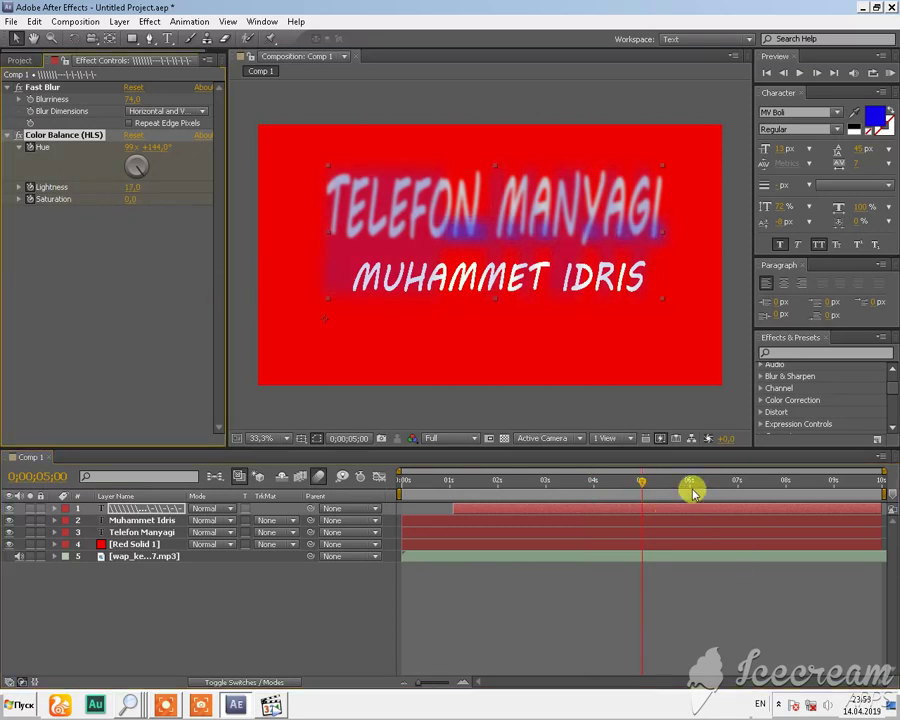
{"action": "left_click", "coordinate": [693, 491]}
{"action": "left_click_drag", "start_coordinate": [128, 188], "coordinate": [271, 195]}
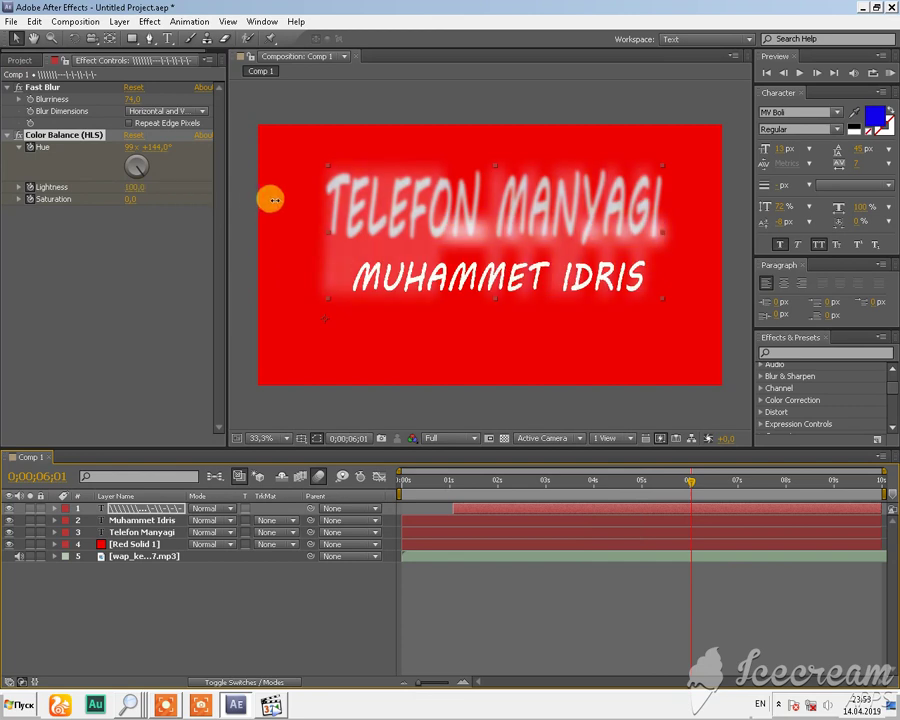
{"action": "left_click", "coordinate": [735, 488]}
{"action": "left_click_drag", "start_coordinate": [133, 188], "coordinate": [63, 173]}
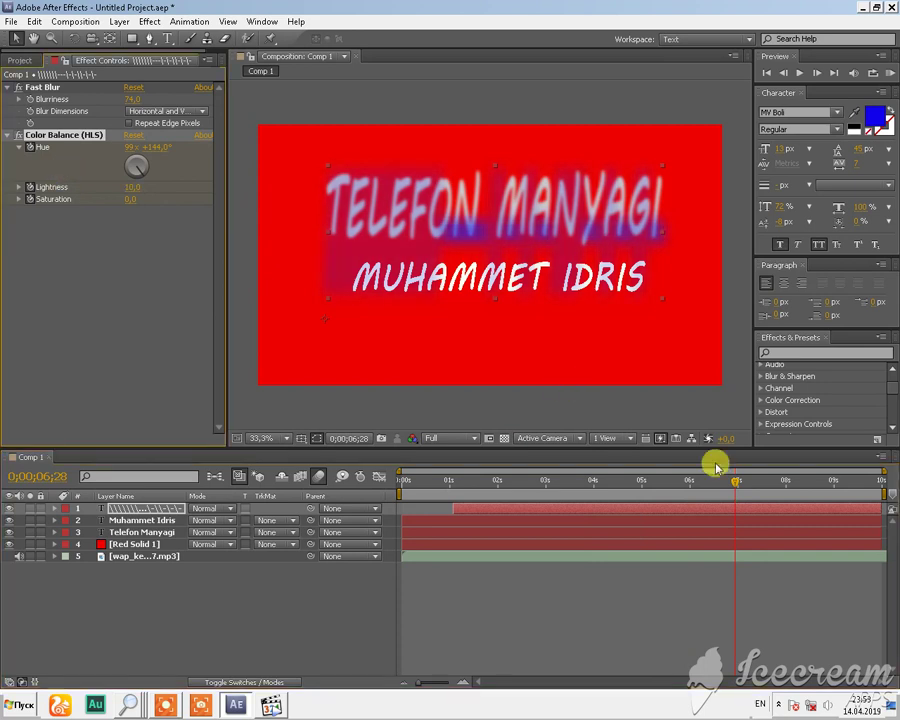
{"action": "left_click", "coordinate": [786, 484]}
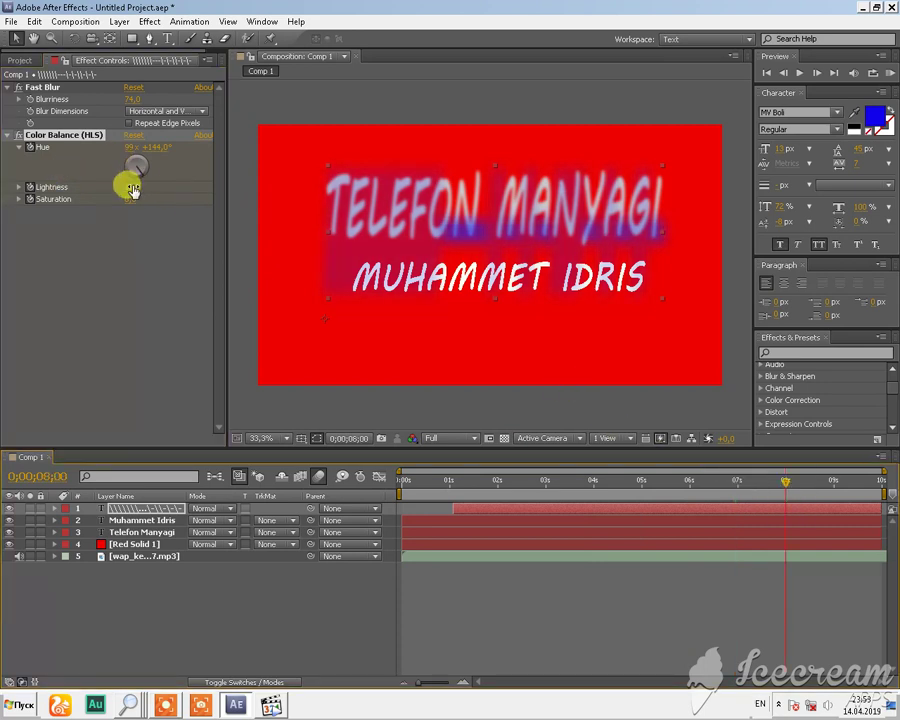
{"action": "left_click_drag", "start_coordinate": [133, 190], "coordinate": [290, 250]}
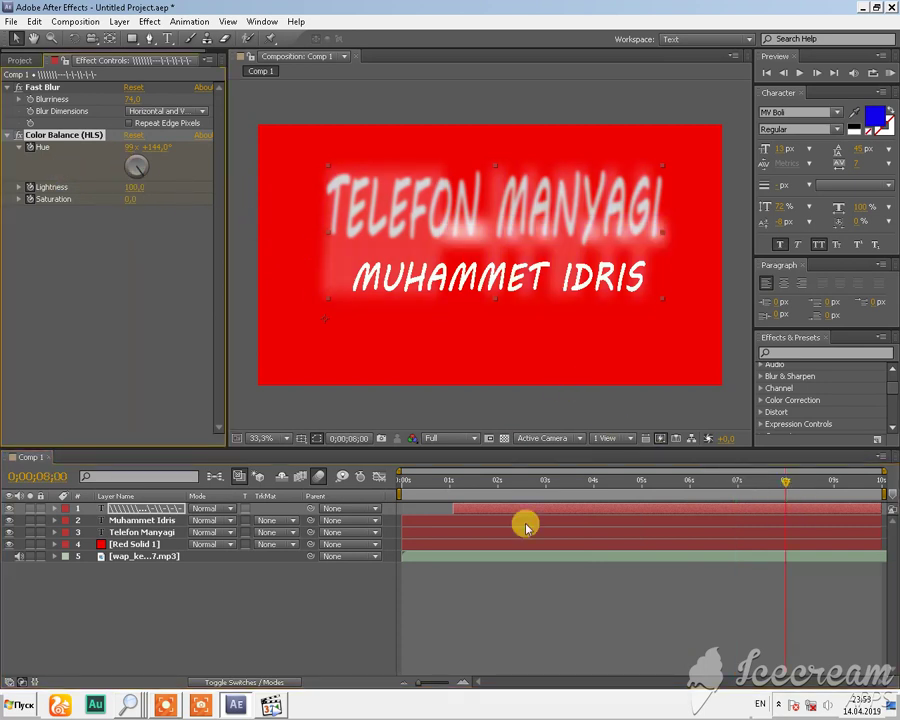
- Lower the composition's preview resolution from Full to Quarter and preview the title animation
{"action": "key", "text": "space"}
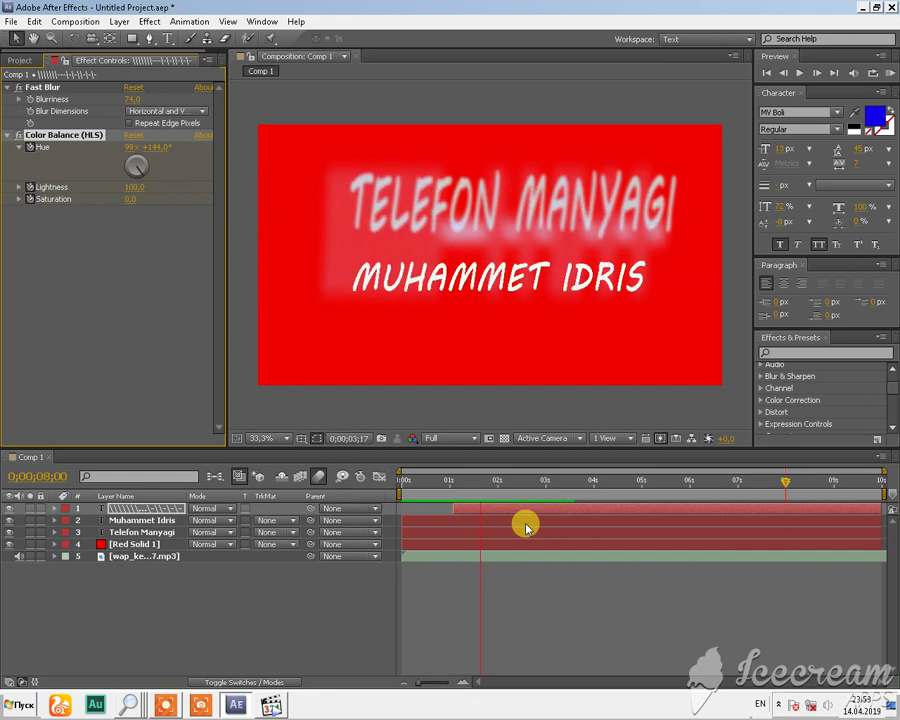
{"action": "left_click", "coordinate": [268, 703]}
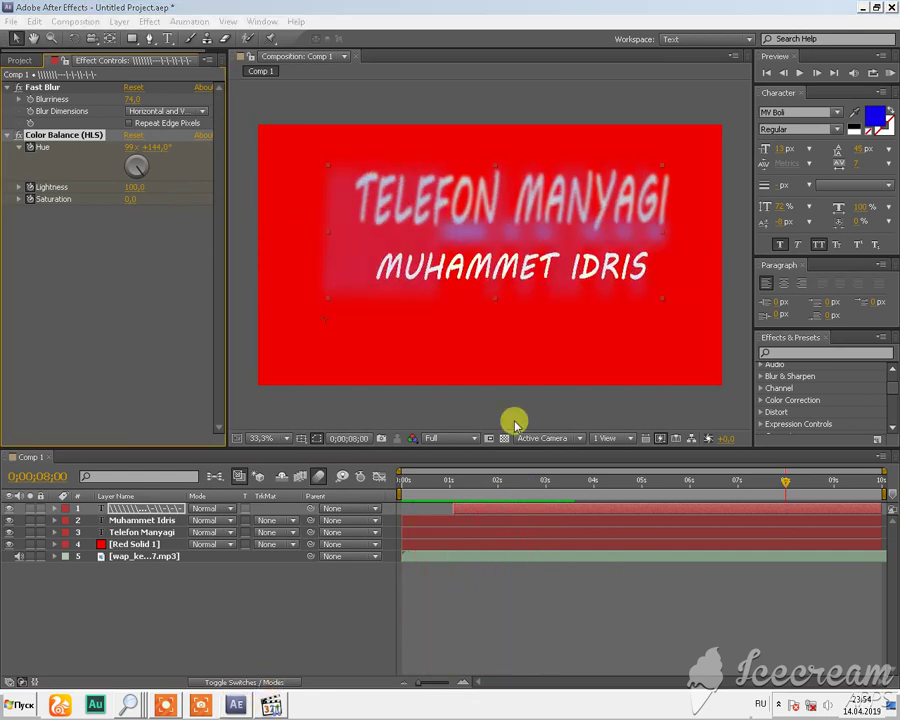
{"action": "left_click", "coordinate": [450, 438]}
{"action": "left_click", "coordinate": [450, 513]}
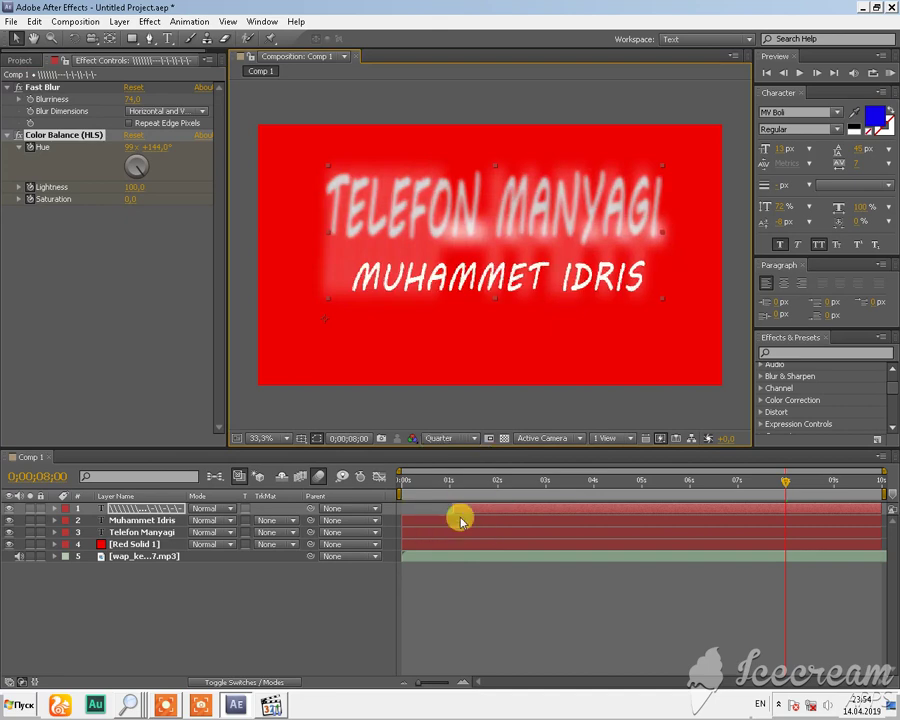
{"action": "key", "text": "space"}
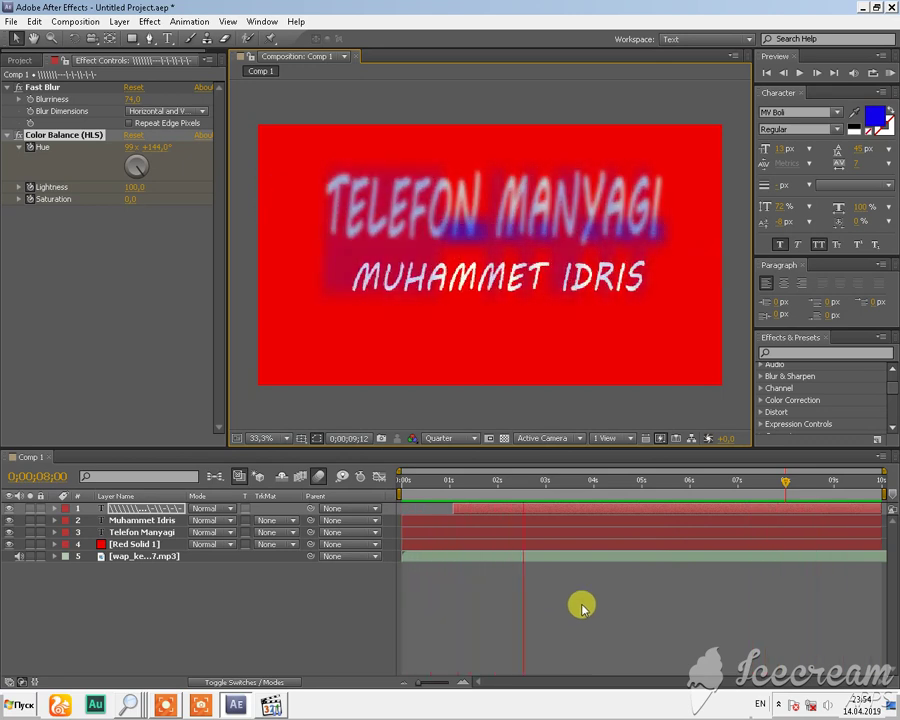
{"action": "left_click", "coordinate": [449, 372]}
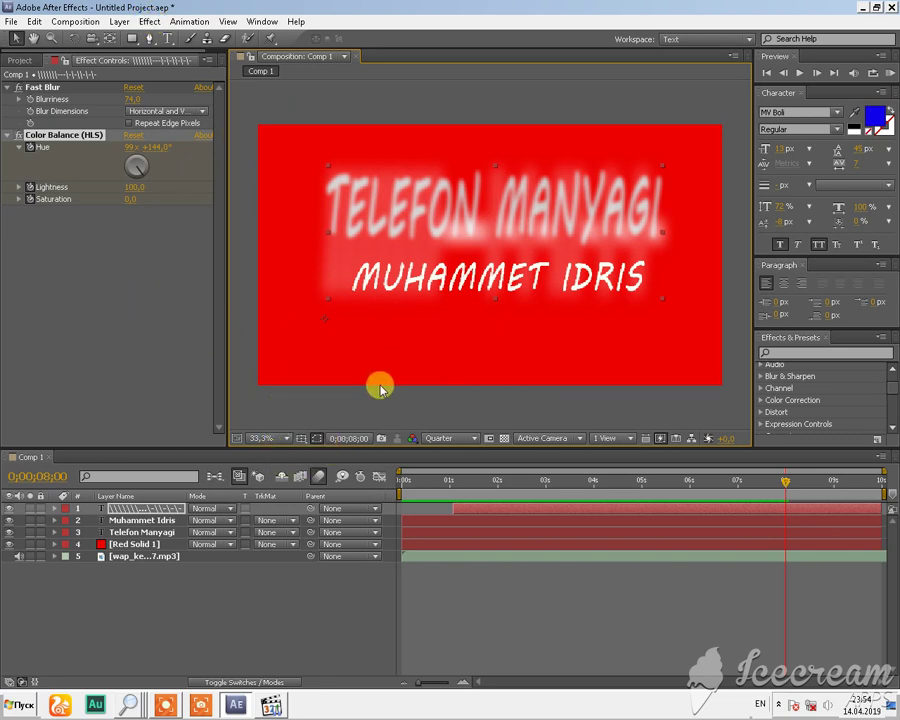
- Add Comp 1 to the render queue and browse to the account's Мои видеозаписи folder for the output movie
{"action": "key", "text": "ctrl+m"}
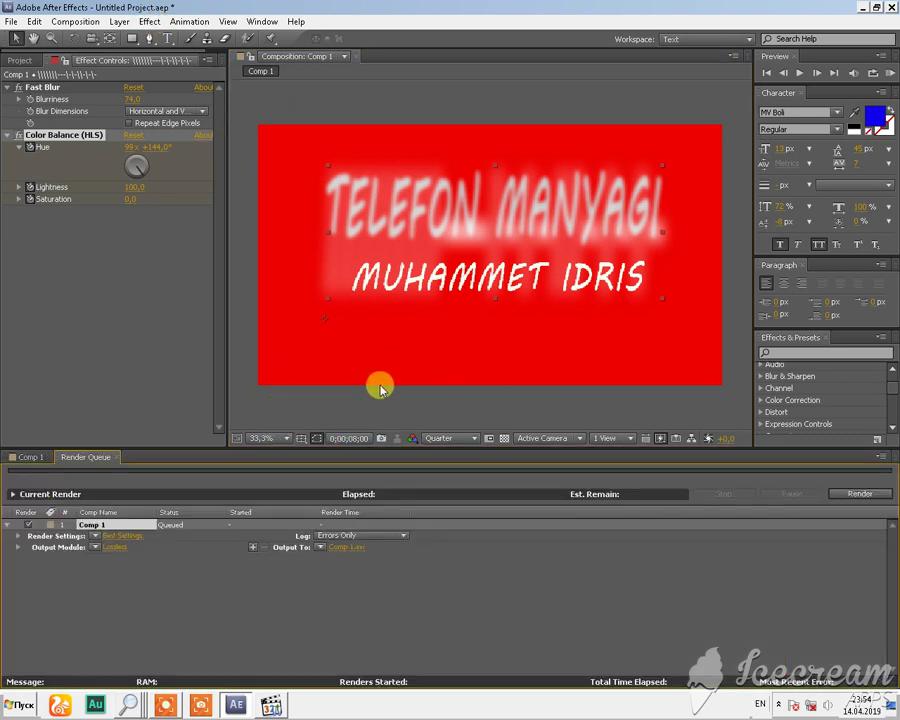
{"action": "left_click", "coordinate": [355, 549]}
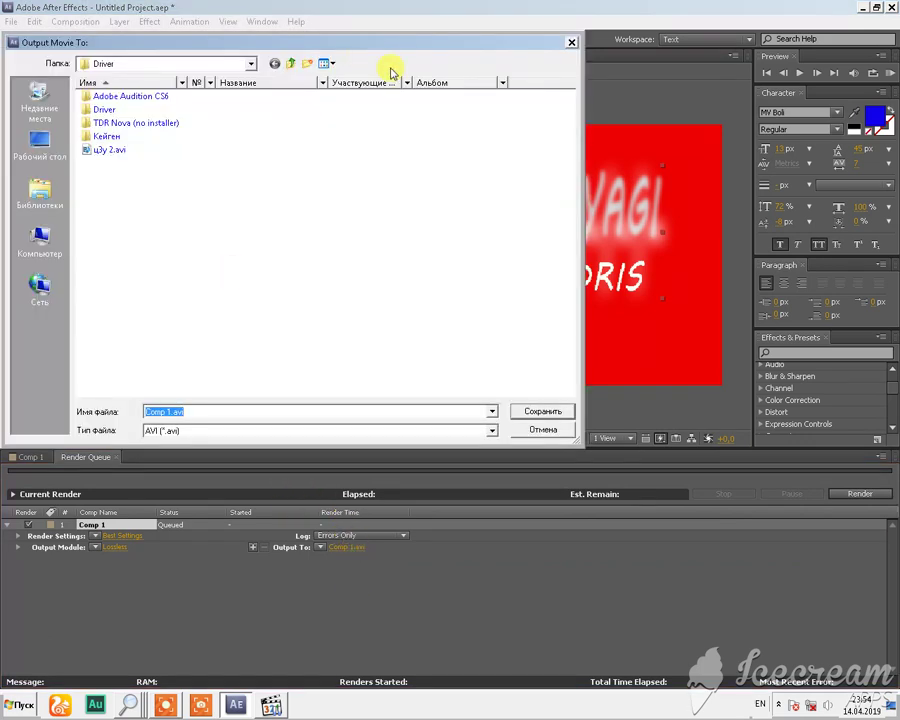
{"action": "left_click", "coordinate": [47, 244]}
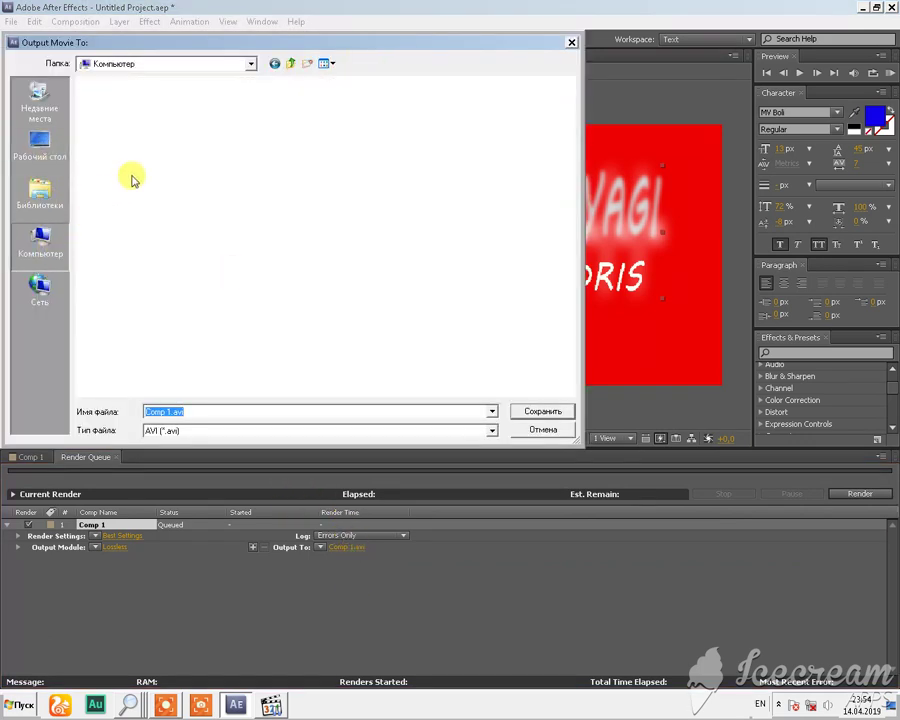
{"action": "left_click", "coordinate": [155, 136]}
{"action": "double_click", "coordinate": [155, 136]}
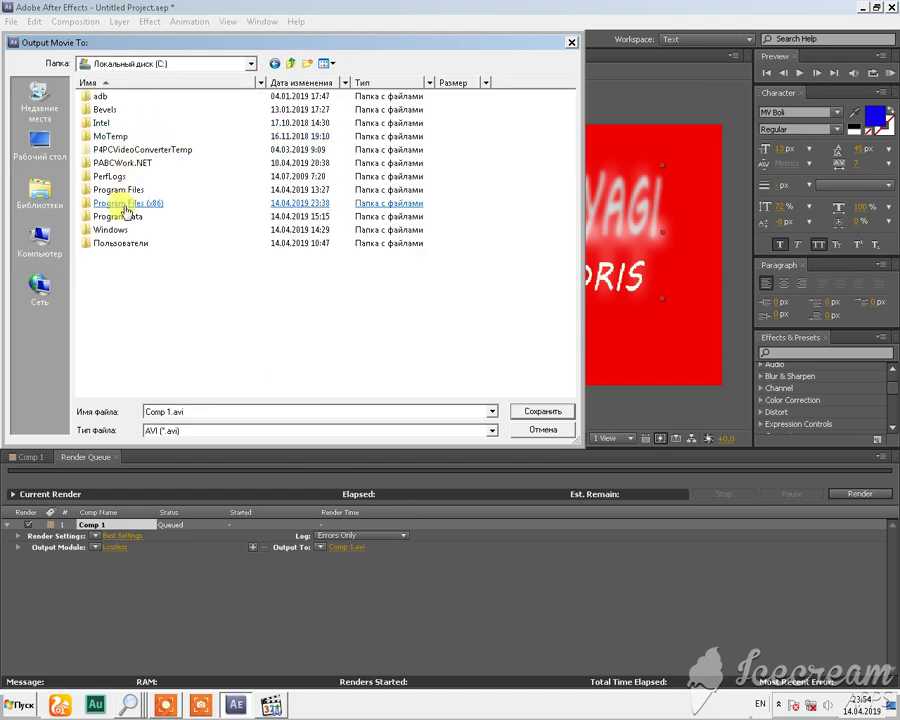
{"action": "left_click", "coordinate": [124, 245]}
{"action": "double_click", "coordinate": [124, 245]}
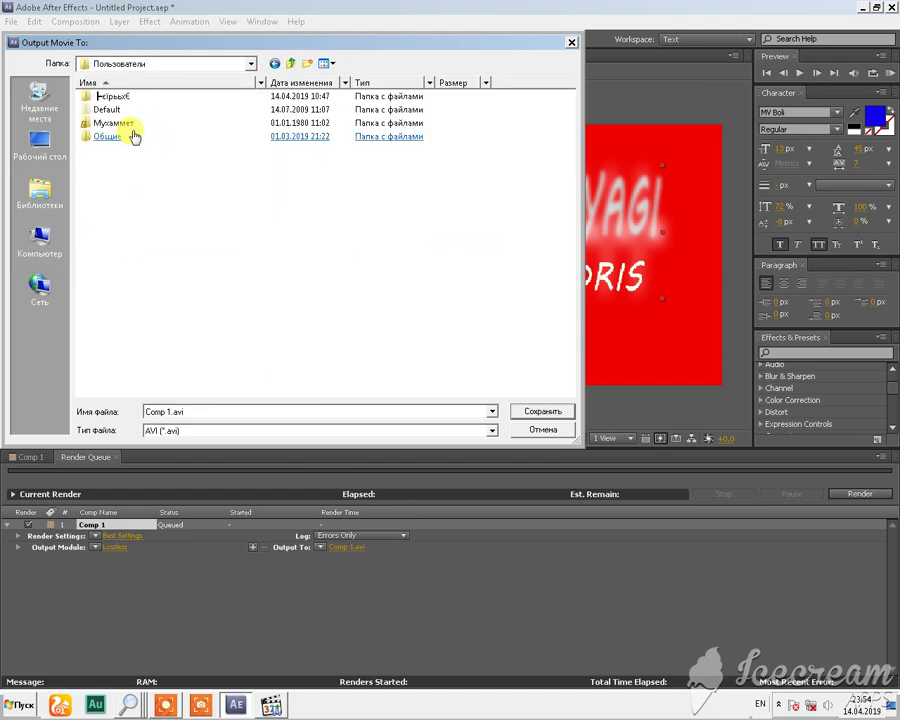
{"action": "left_click", "coordinate": [136, 124]}
{"action": "double_click", "coordinate": [137, 125]}
{"action": "left_click", "coordinate": [121, 217]}
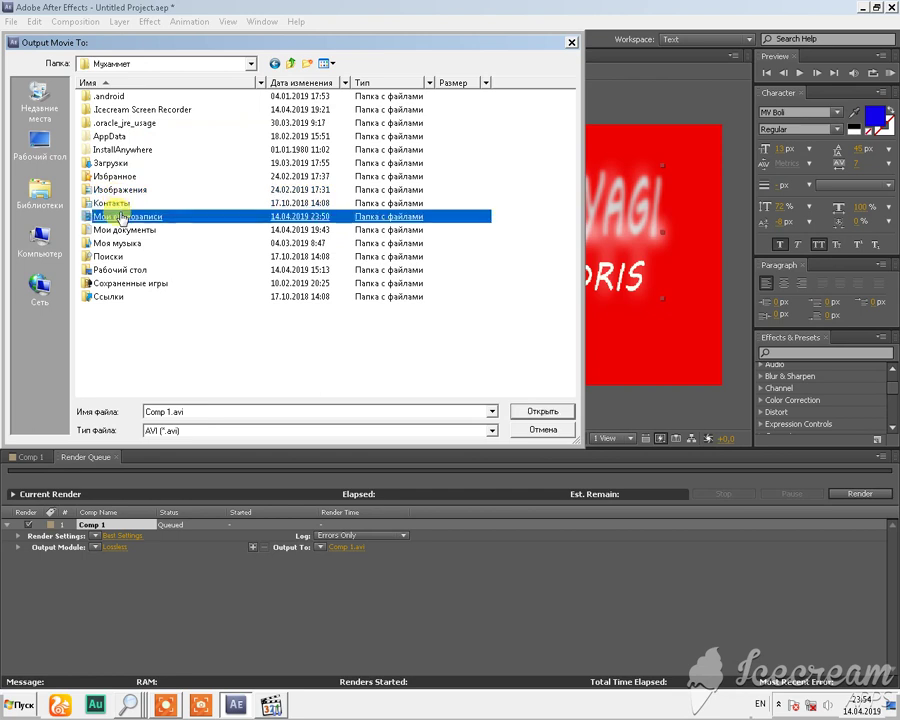
{"action": "double_click", "coordinate": [121, 217]}
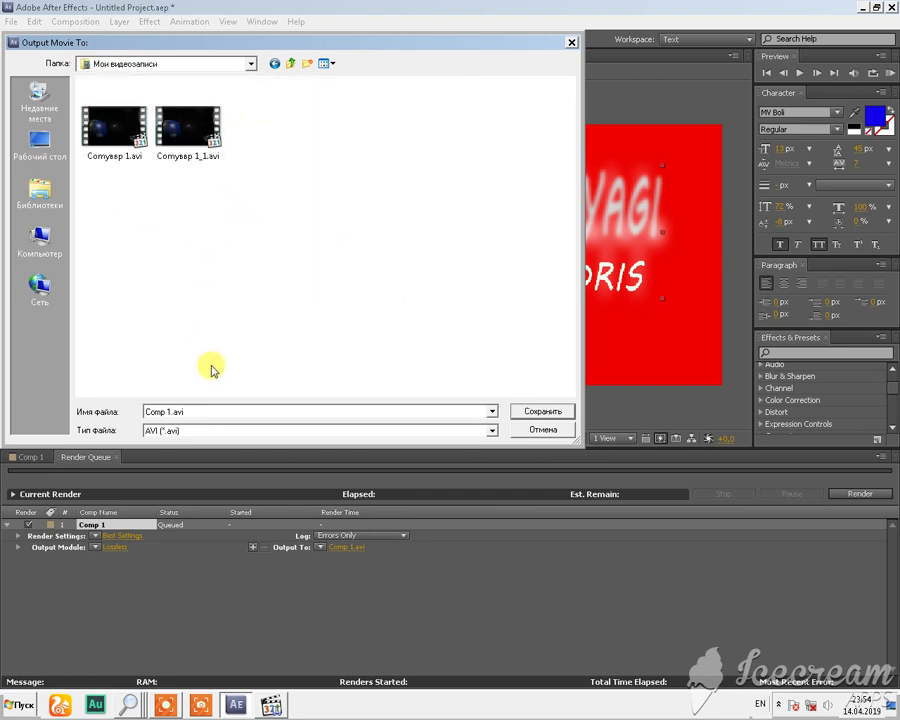
- Name the output movie Logo.avi and save the output location
{"action": "left_click", "coordinate": [163, 410]}
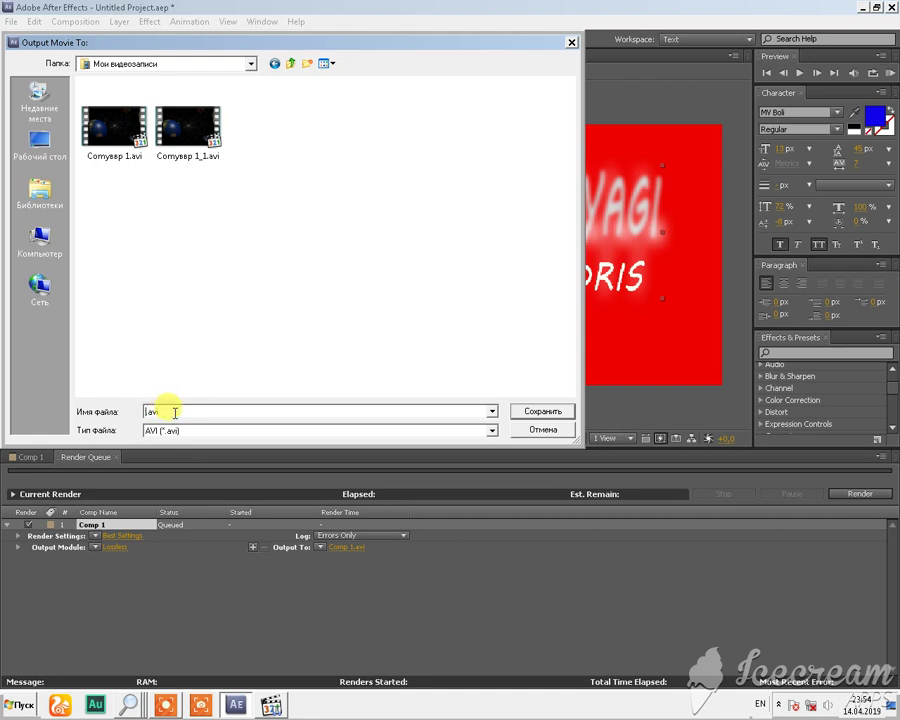
{"action": "type", "text": "Ц"}
{"action": "left_click", "coordinate": [528, 411]}
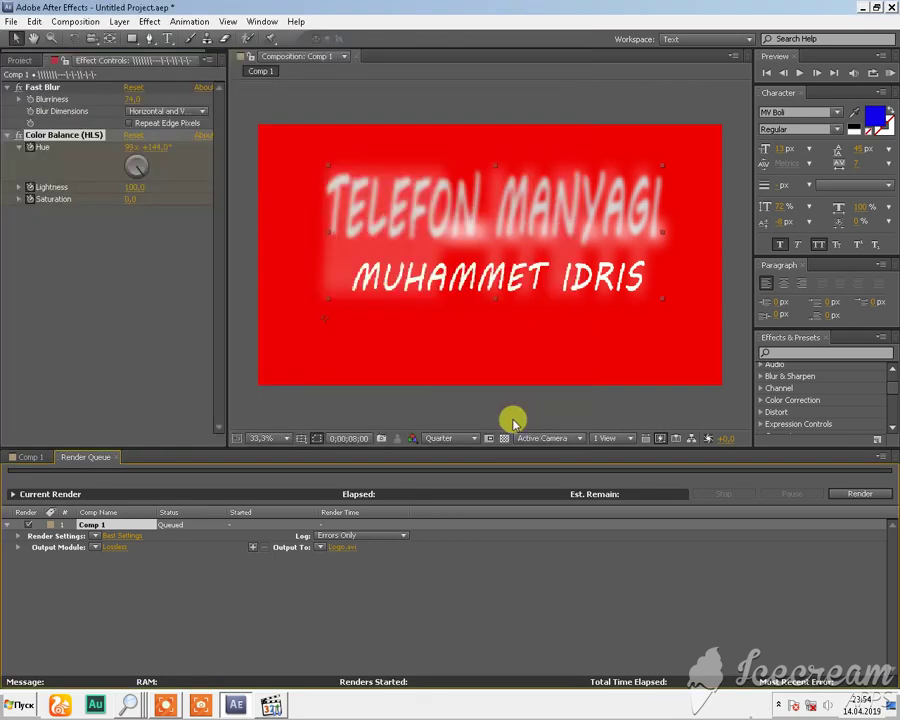
- Check the quality options in Comp 1's render settings and close them without changes
{"action": "left_click", "coordinate": [120, 536]}
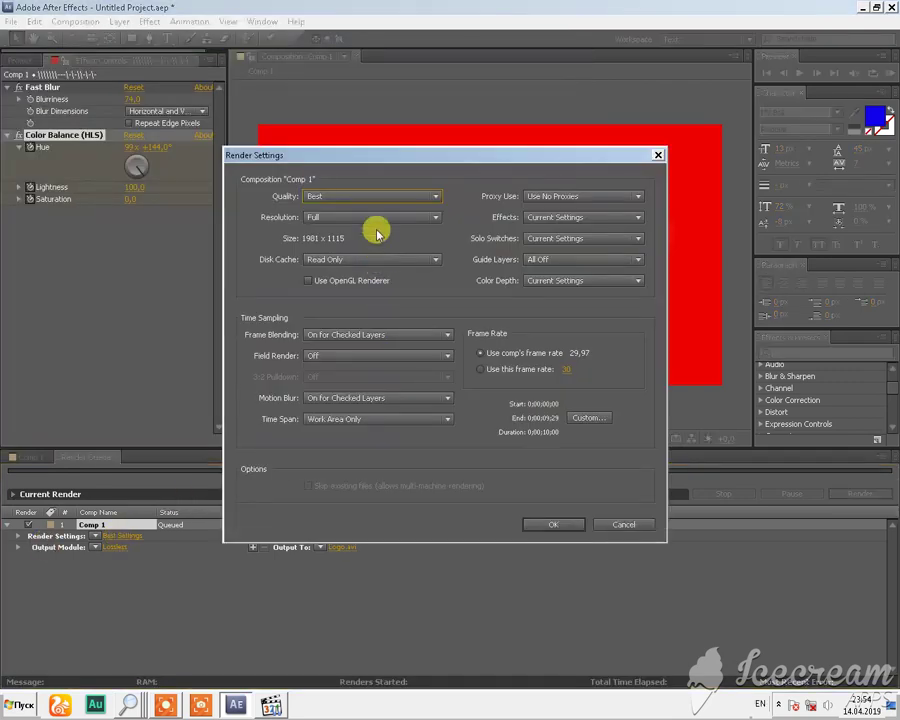
{"action": "left_click", "coordinate": [414, 203]}
{"action": "left_click", "coordinate": [652, 158]}
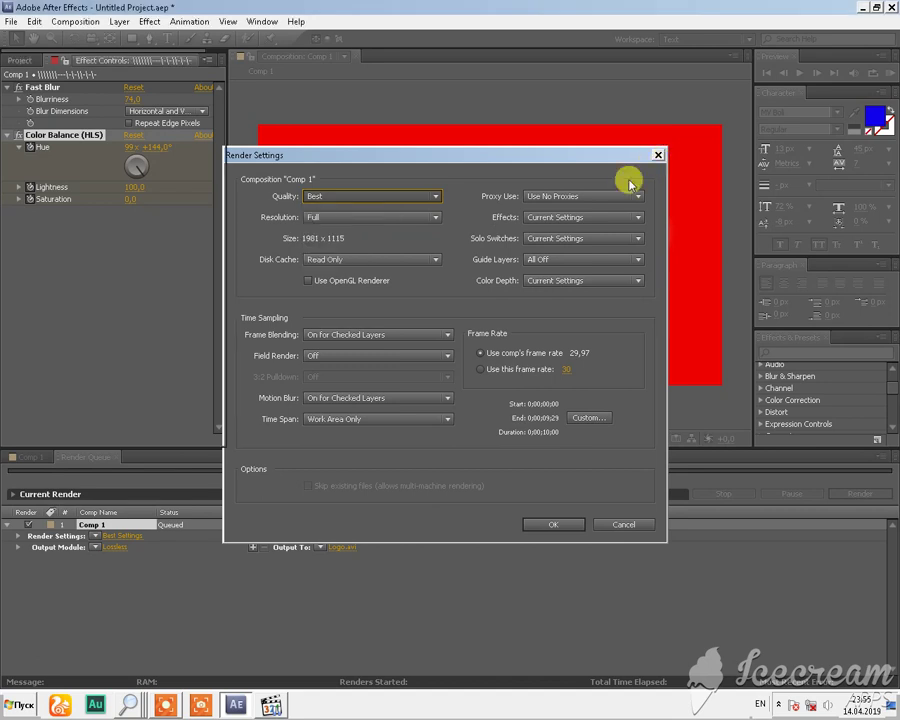
{"action": "key", "text": "Escape"}
- Set the output module to H.264 format with audio output enabled, and start rendering Comp 1
{"action": "left_click", "coordinate": [115, 547]}
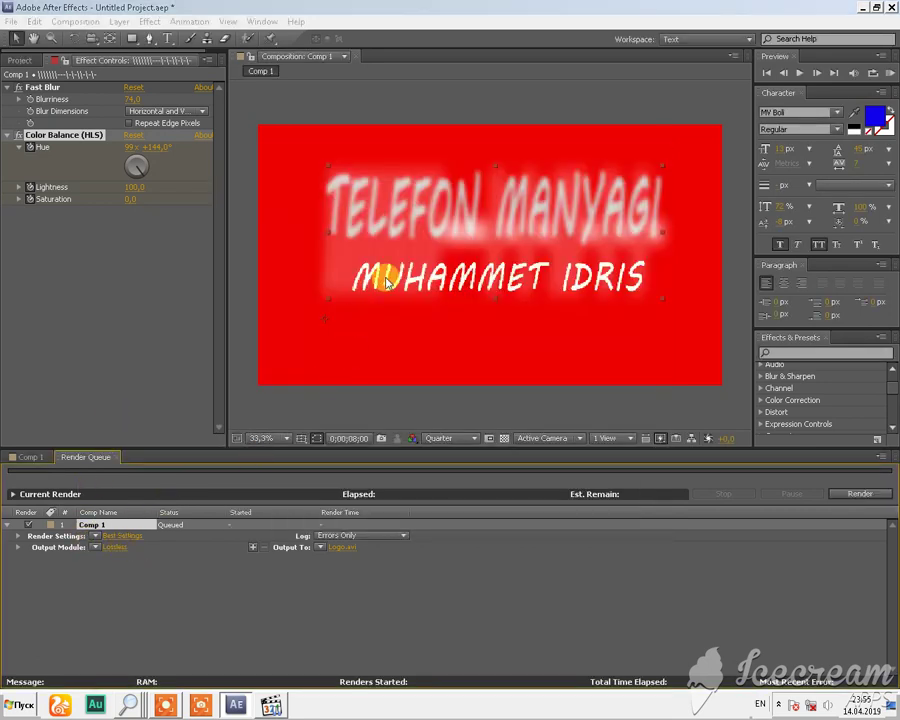
{"action": "left_click", "coordinate": [120, 548]}
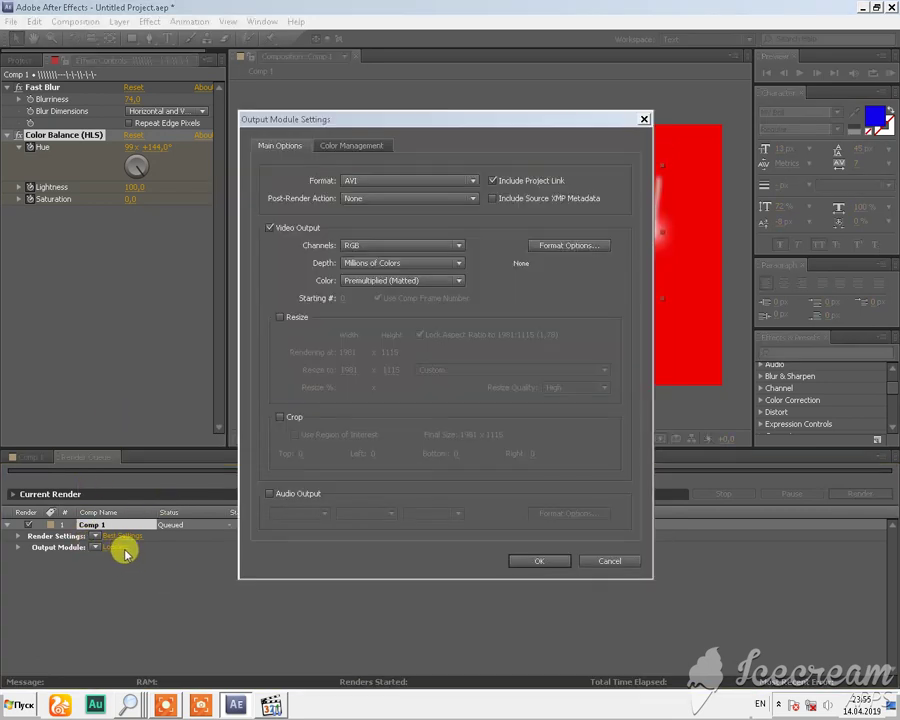
{"action": "left_click", "coordinate": [430, 181]}
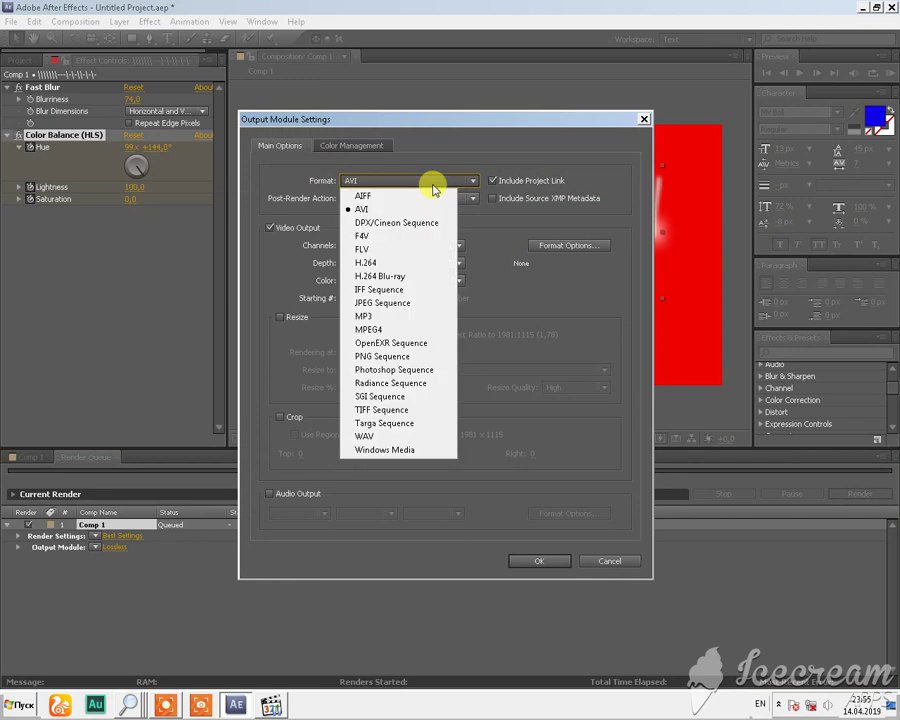
{"action": "left_click", "coordinate": [380, 263]}
{"action": "left_click", "coordinate": [430, 280]}
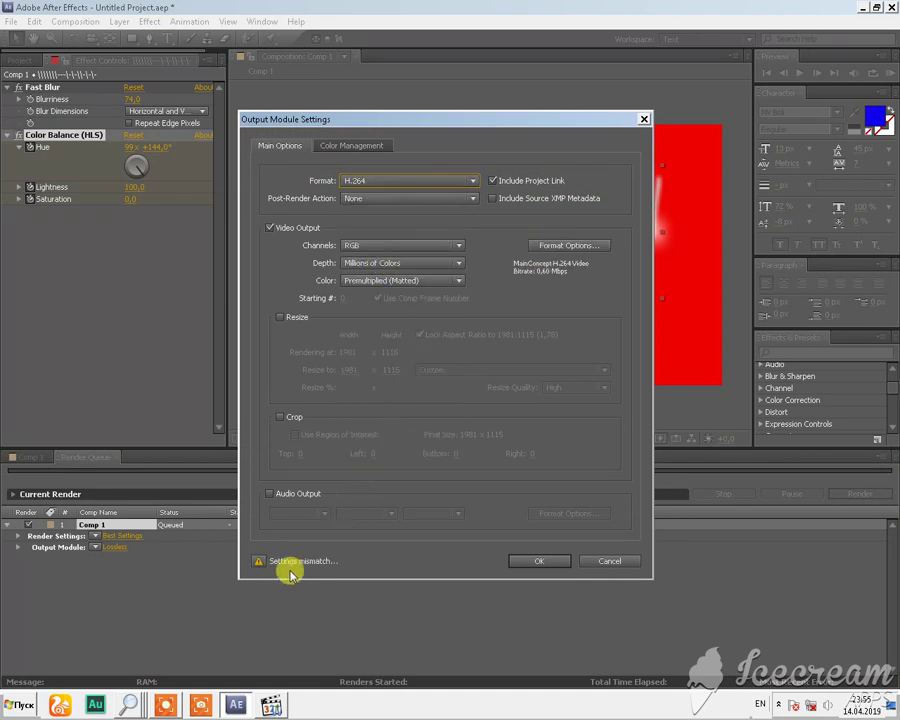
{"action": "left_click", "coordinate": [269, 493]}
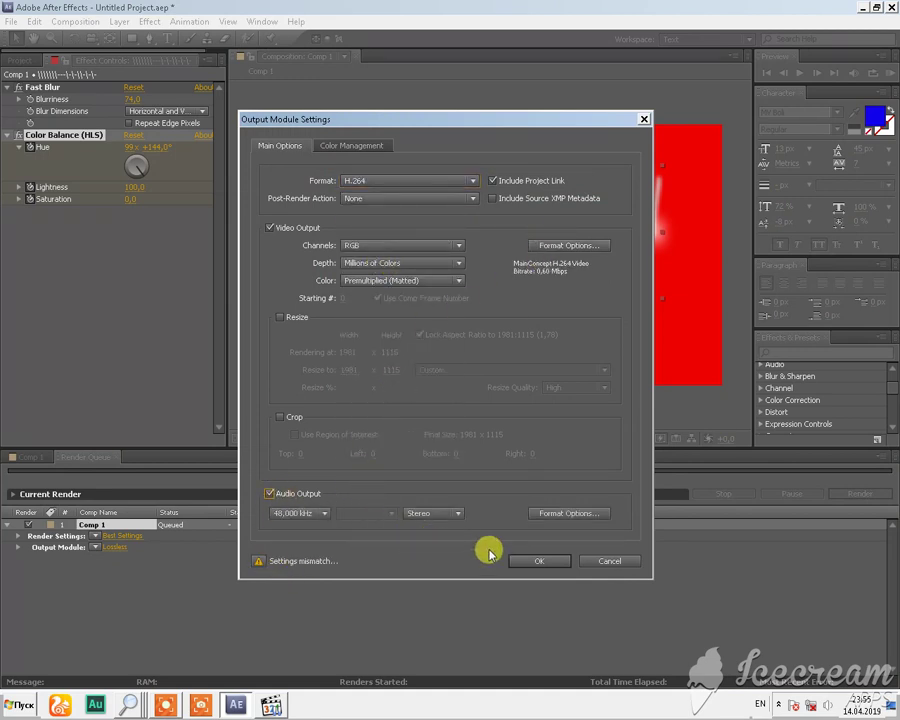
{"action": "left_click", "coordinate": [527, 561]}
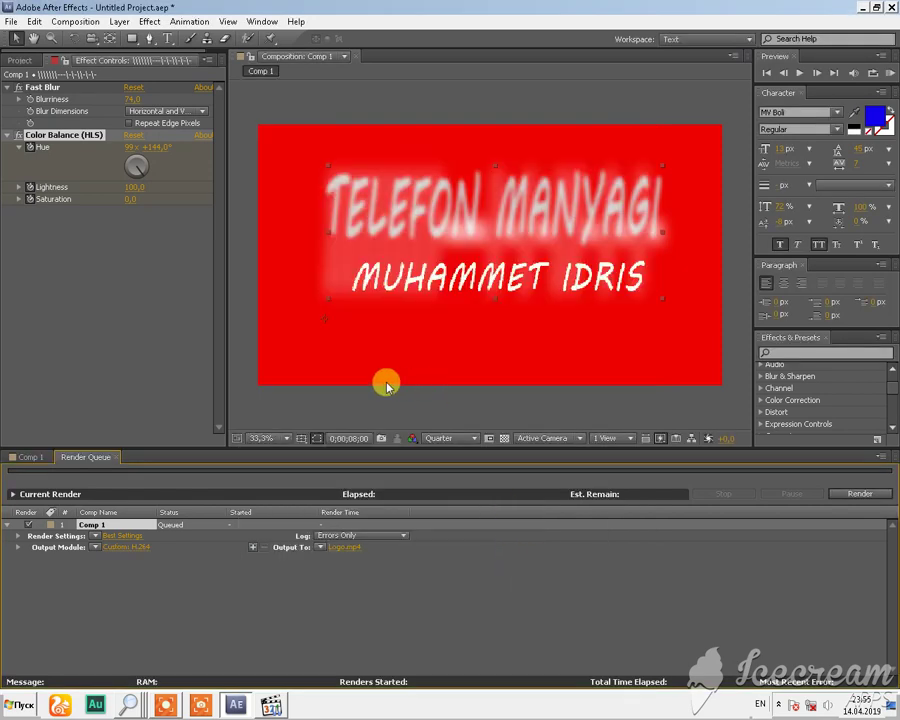
{"action": "left_click", "coordinate": [848, 492]}
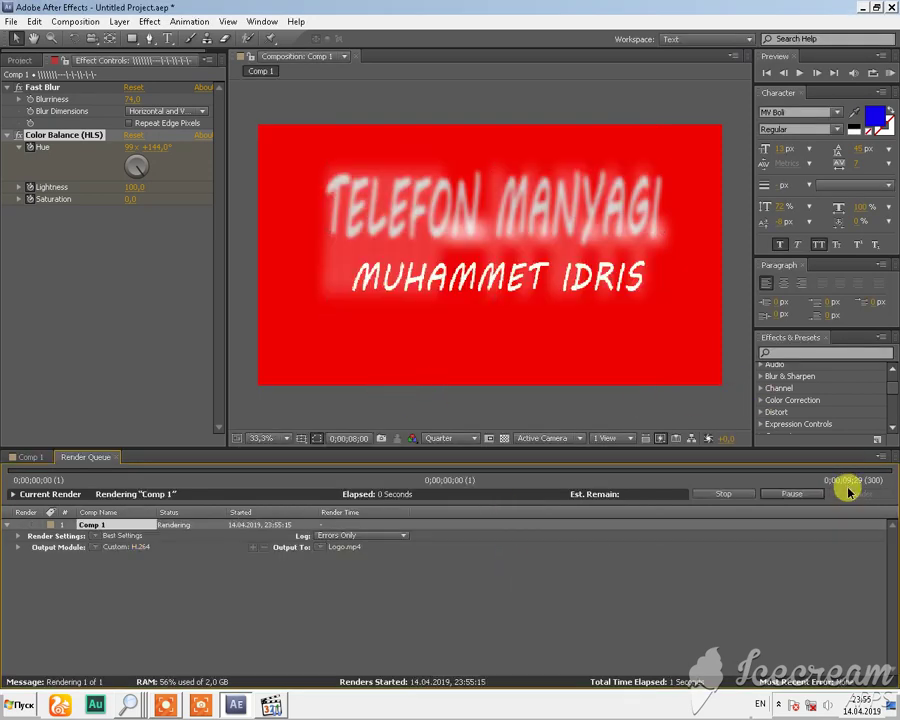